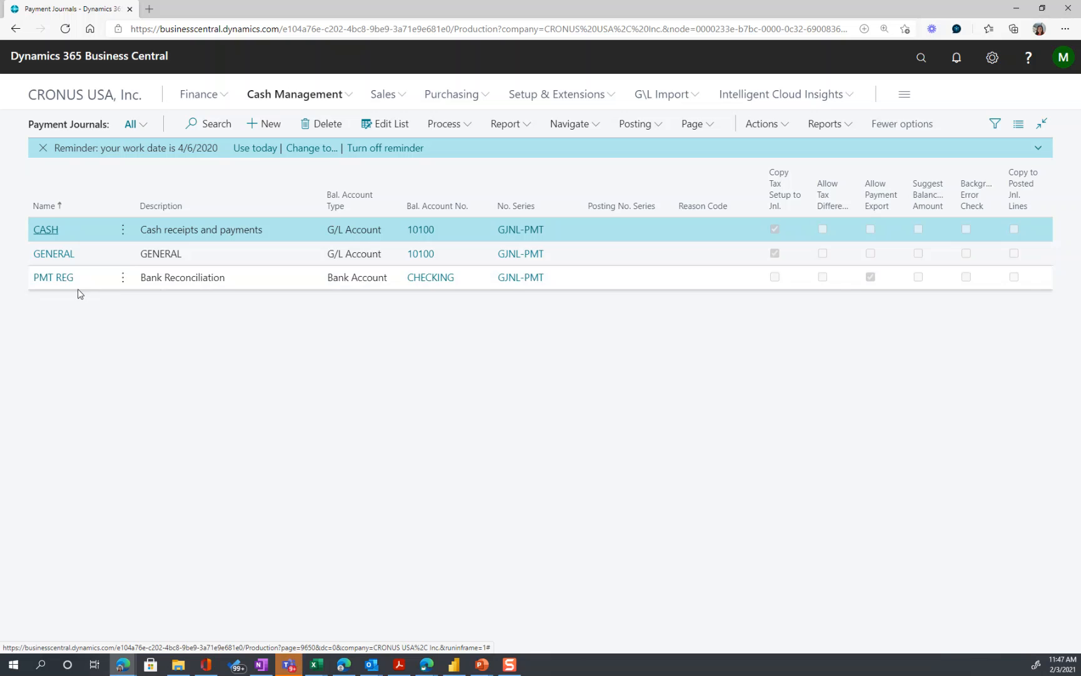
Step: In the PMT REG payment journal batch, dismiss the work date reminder and start Suggest Vendor Payments
left_click(53, 277)
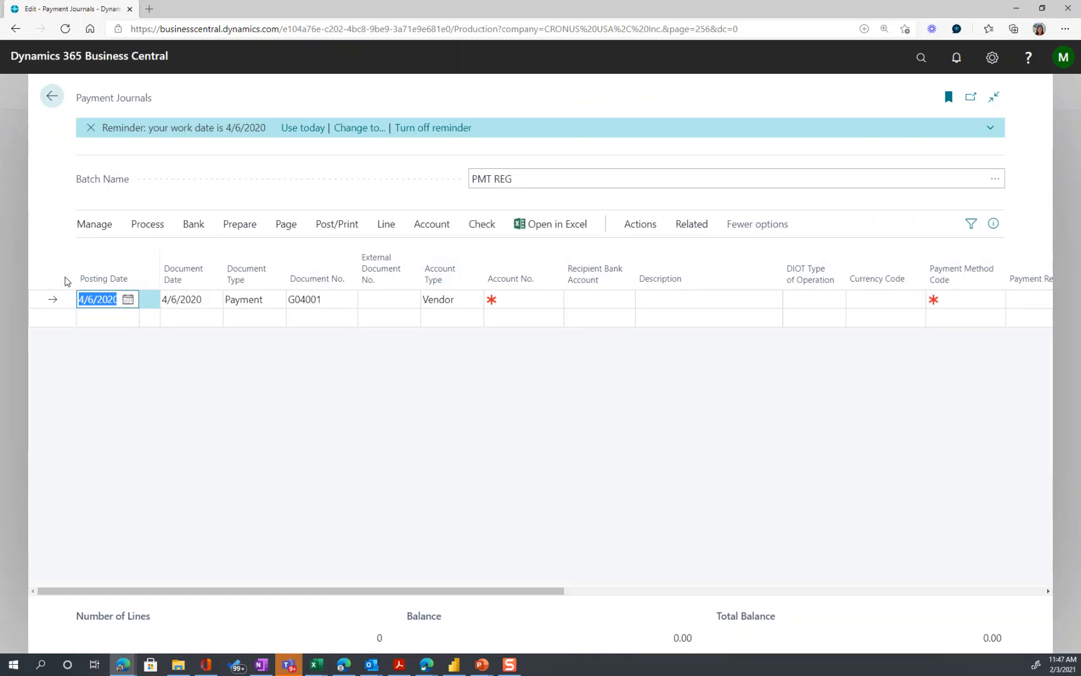
left_click(91, 128)
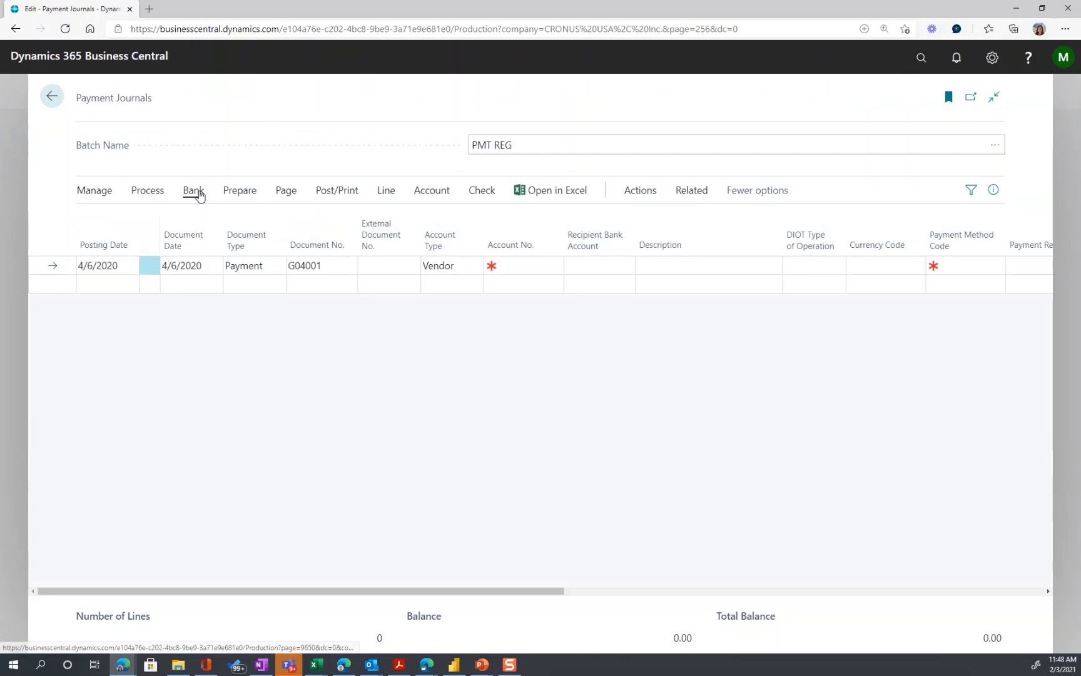
left_click(239, 194)
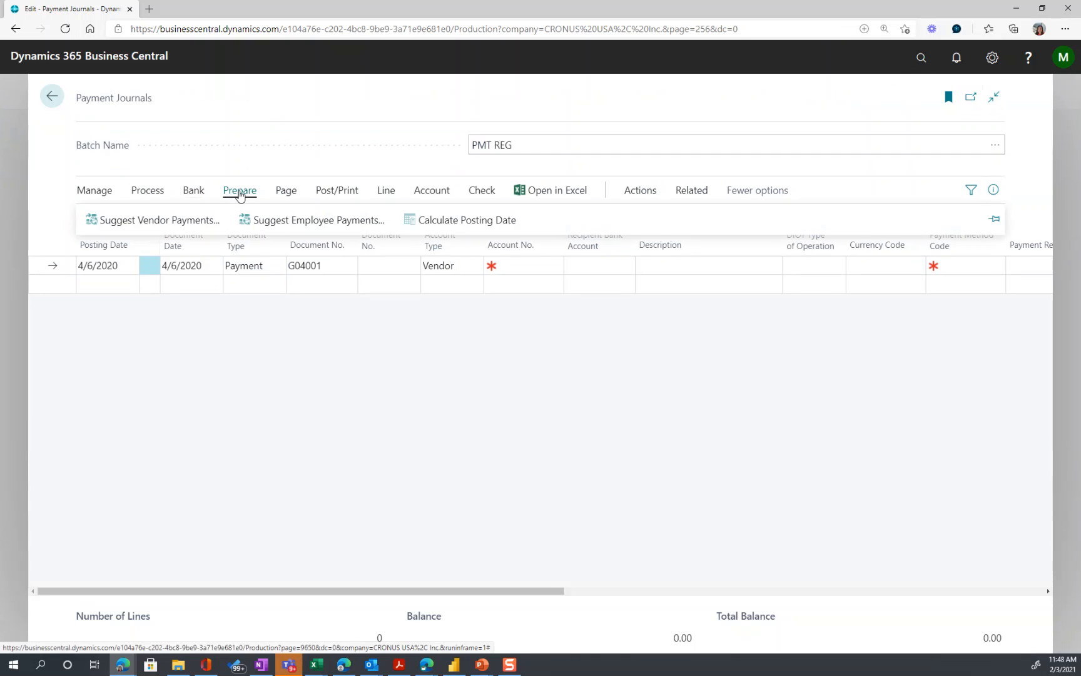
left_click(199, 219)
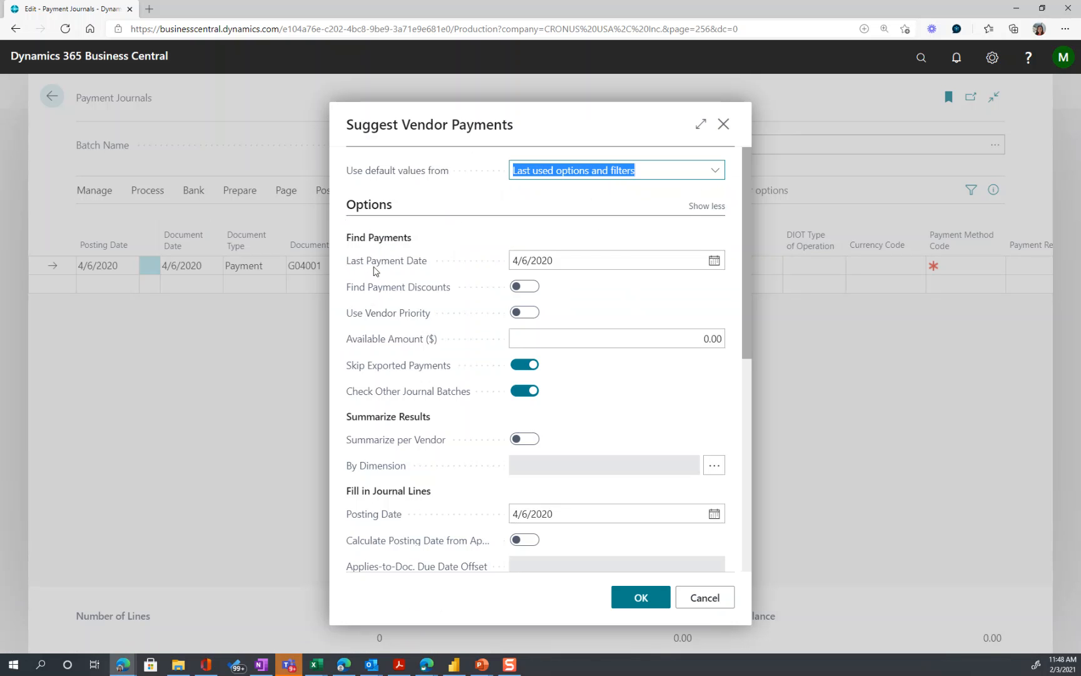
left_click(515, 259)
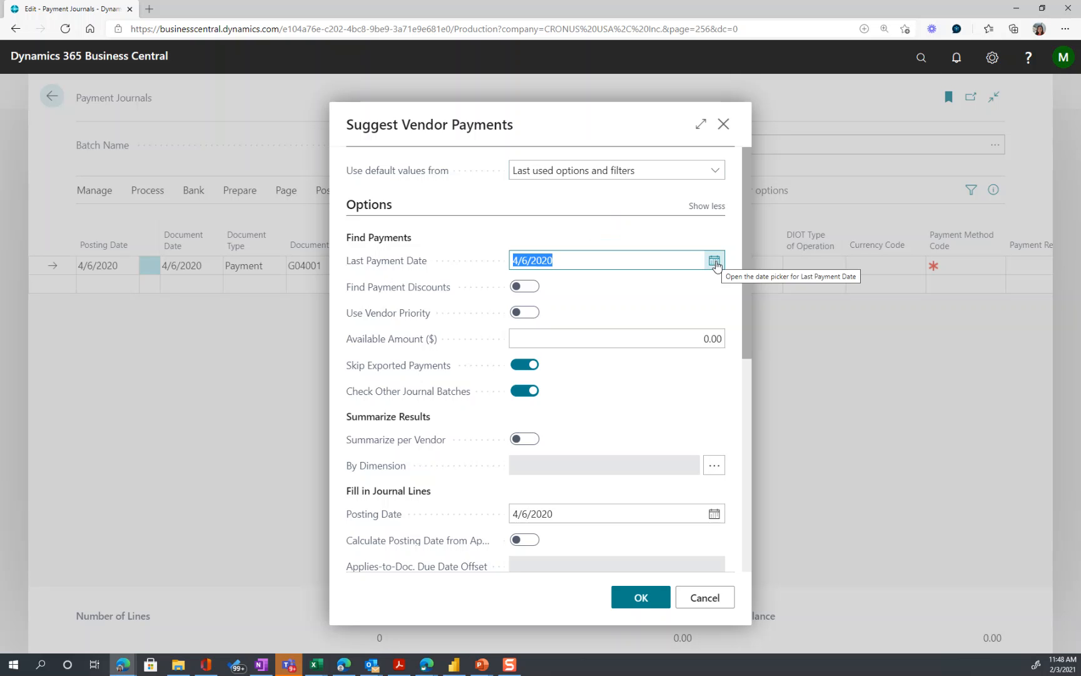
left_click(992, 57)
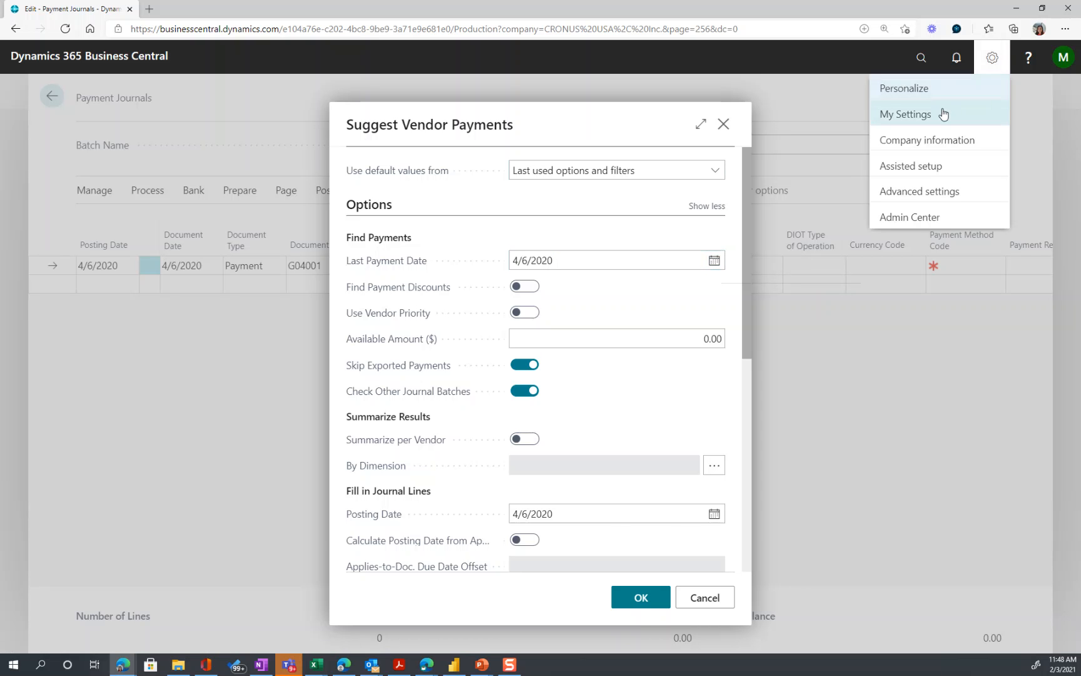
key("Escape")
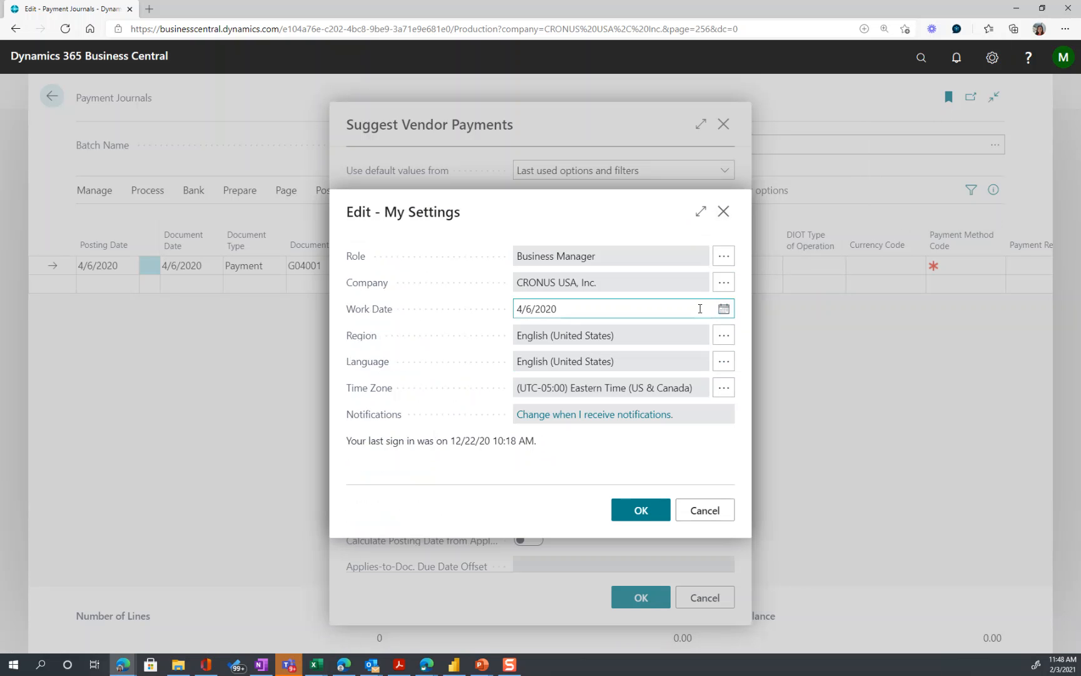
left_click(705, 511)
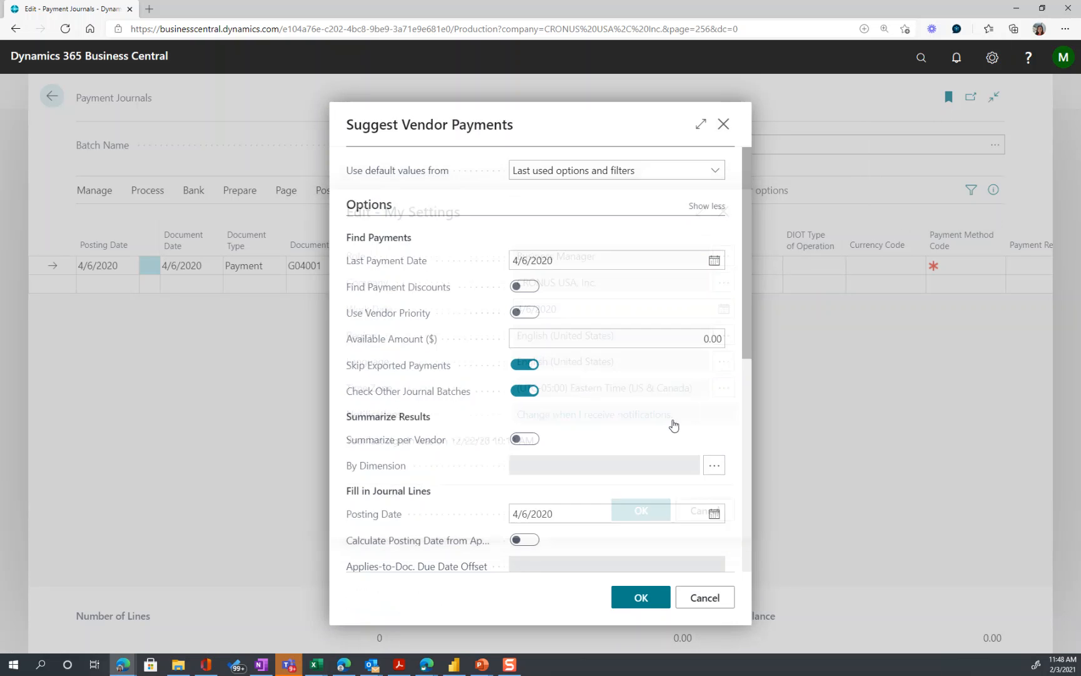
Step: Set the Last Payment Date for the vendor payment suggestion to 4/17/2020
left_click(715, 261)
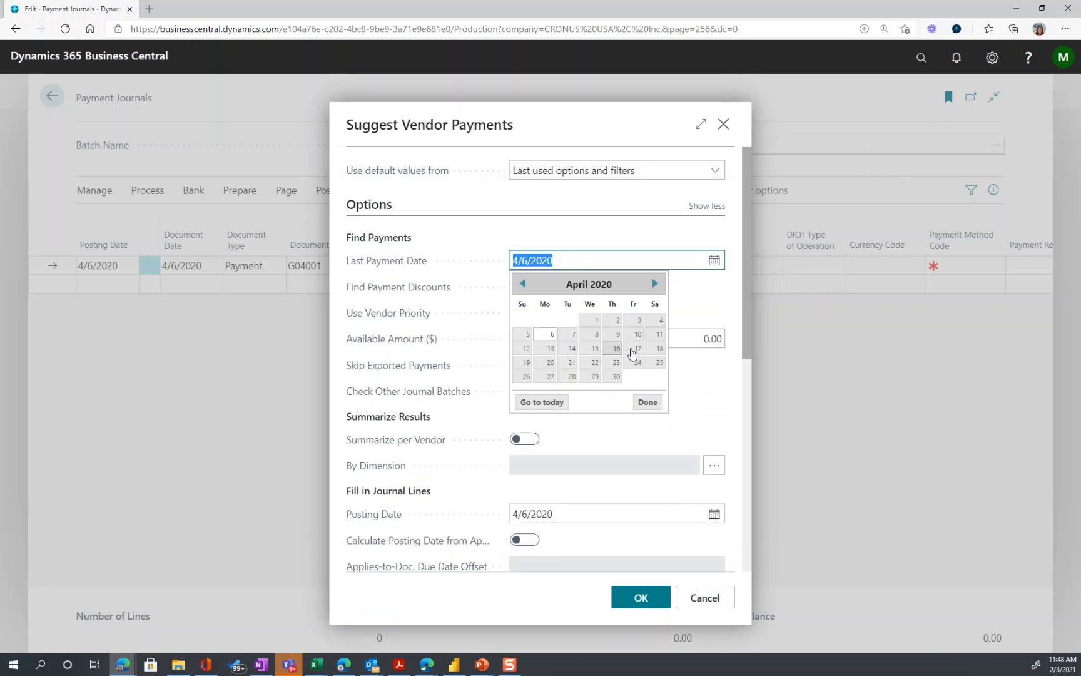
left_click(632, 351)
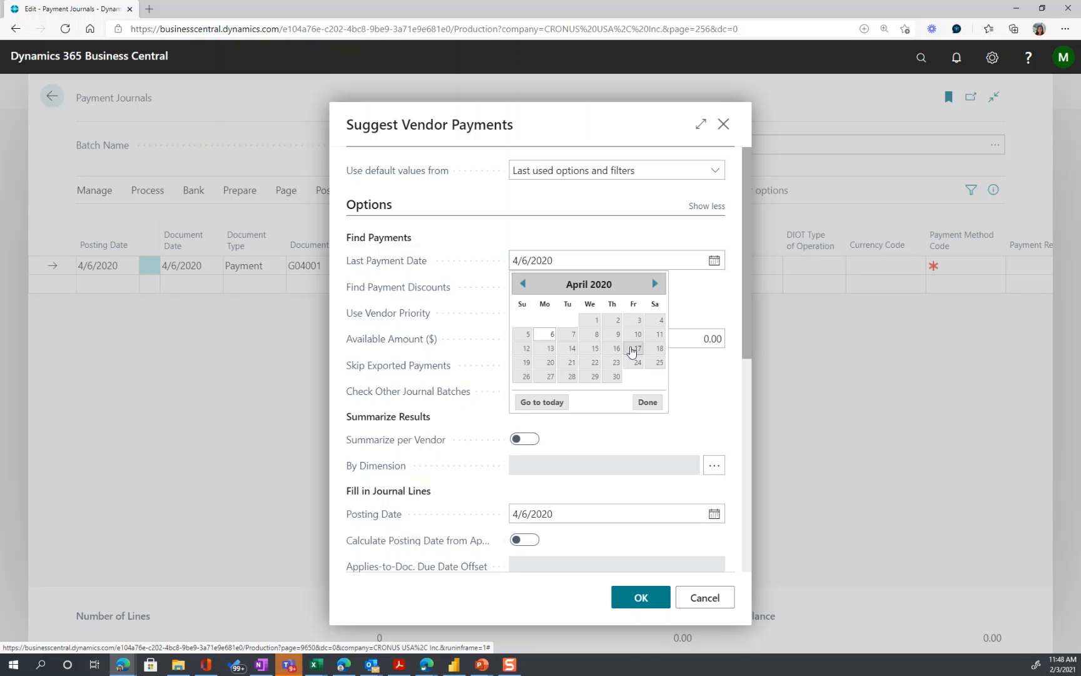
left_click(631, 350)
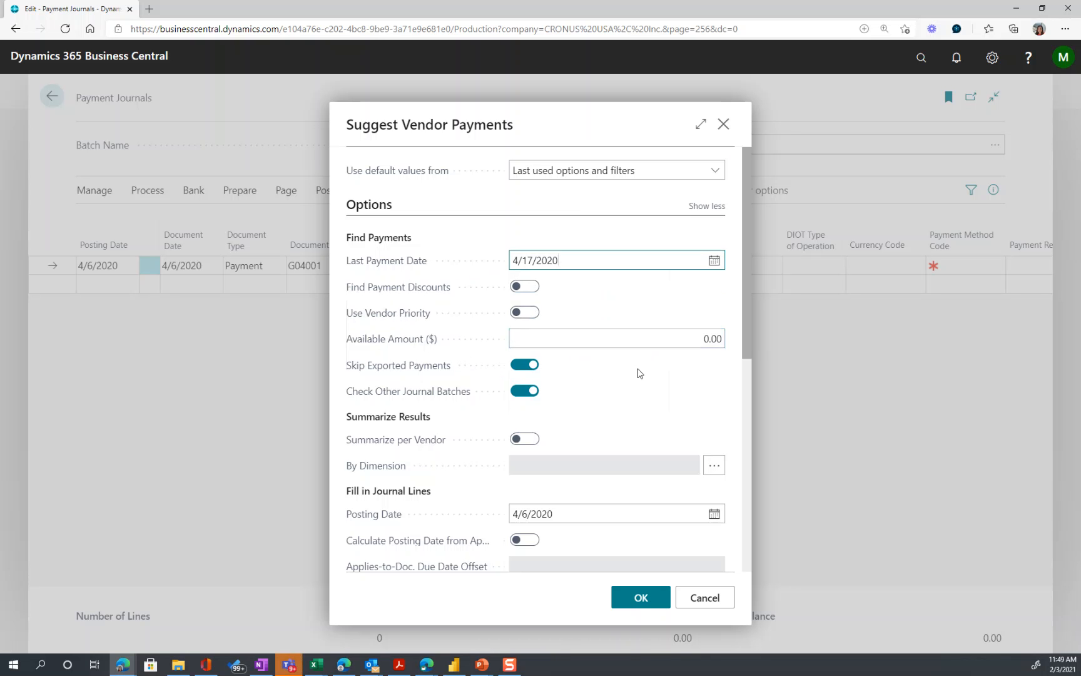
Step: Set the Bank Payment Type in the journal line options to the blank option
scroll(640, 369, "down", 2)
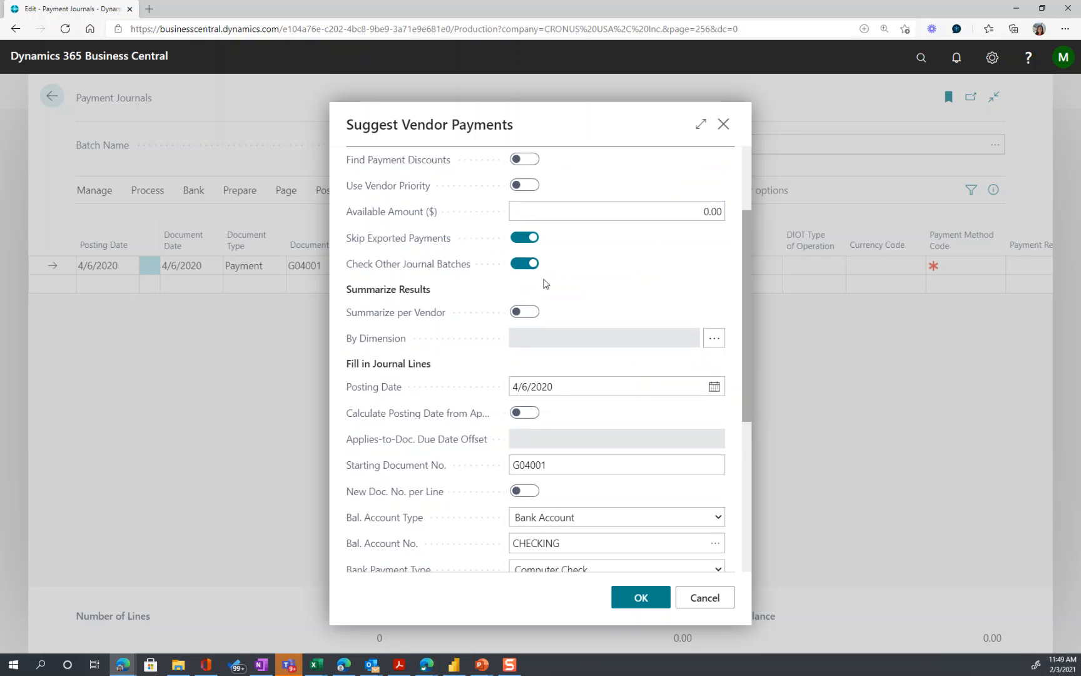
scroll(675, 281, "down", 2)
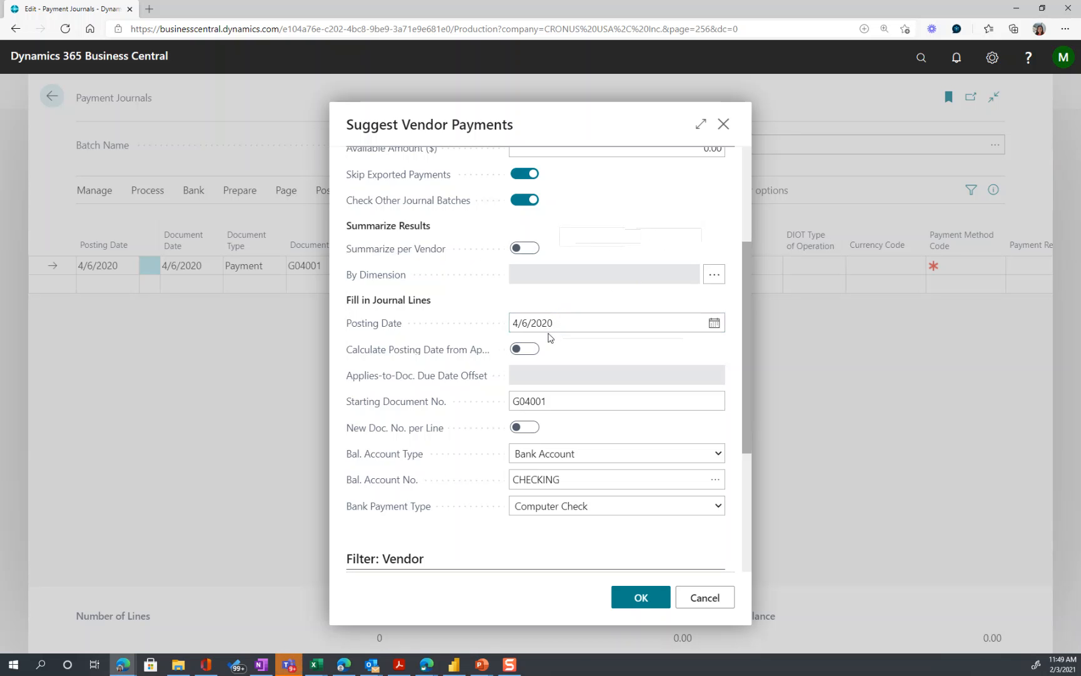
scroll(541, 379, "down", 1)
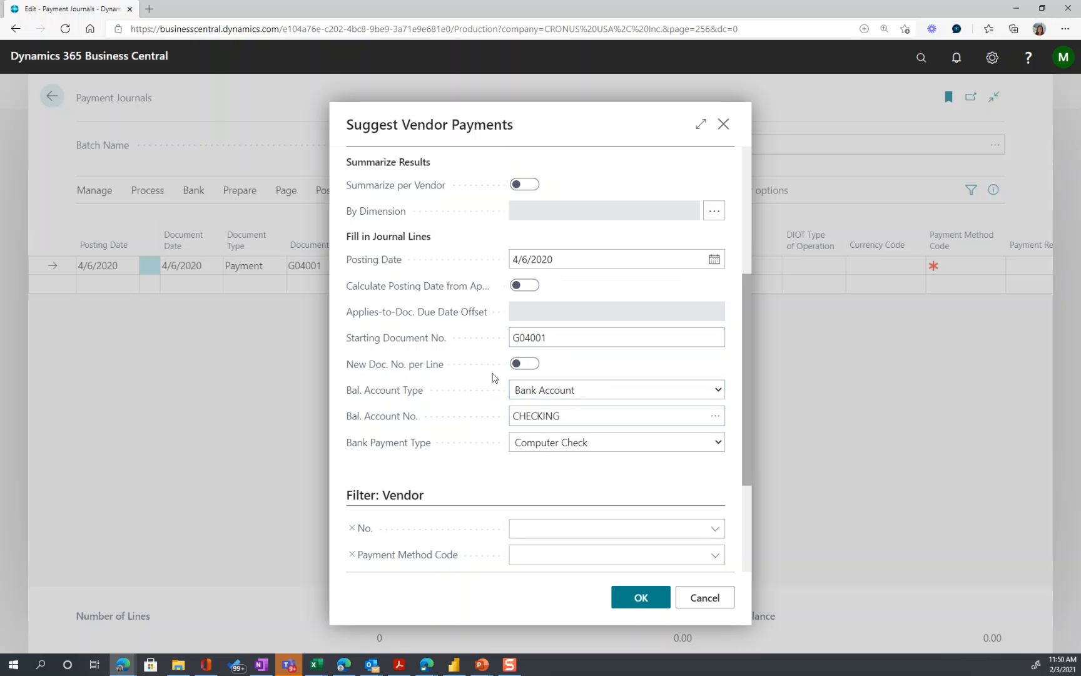
left_click(531, 410)
scroll(490, 424, "down", 3)
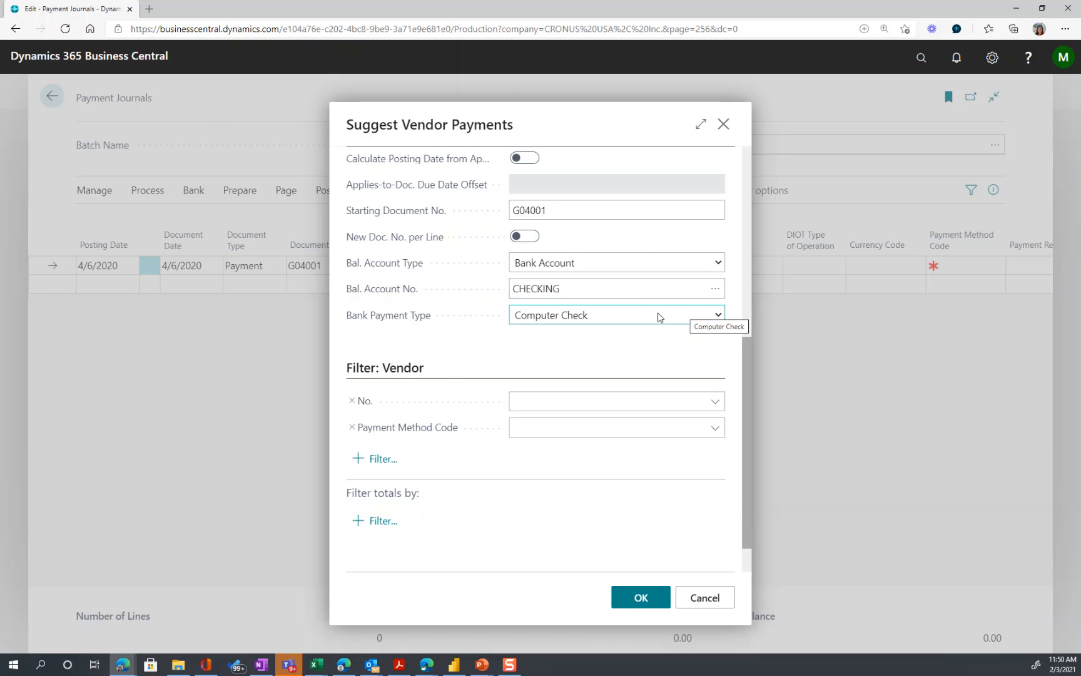
left_click(718, 315)
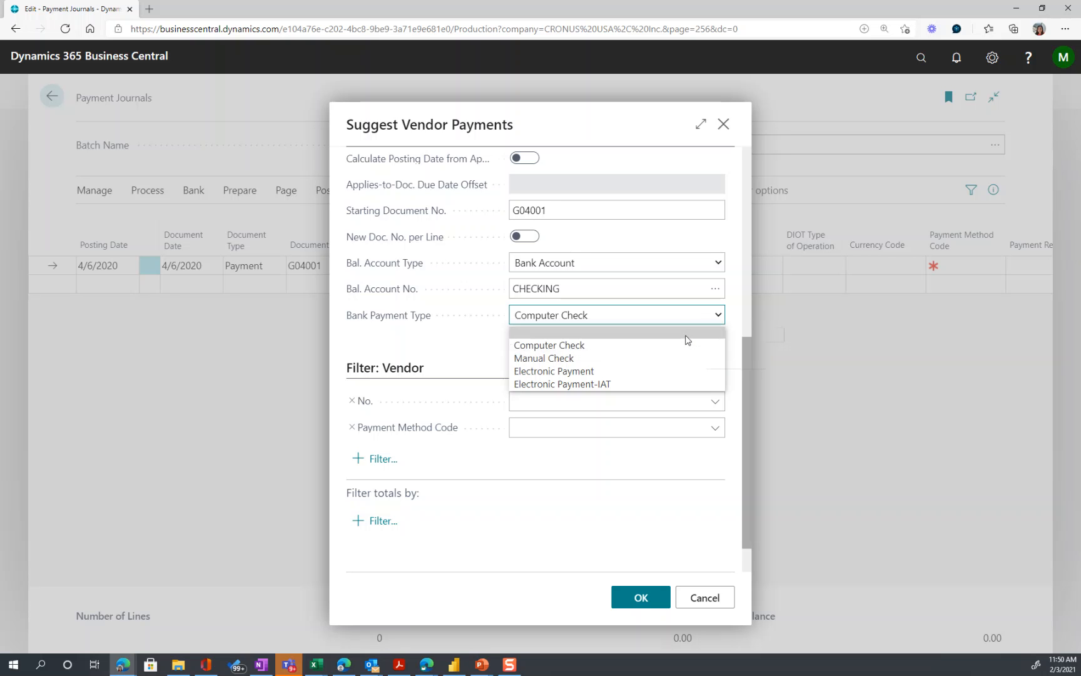
left_click(688, 333)
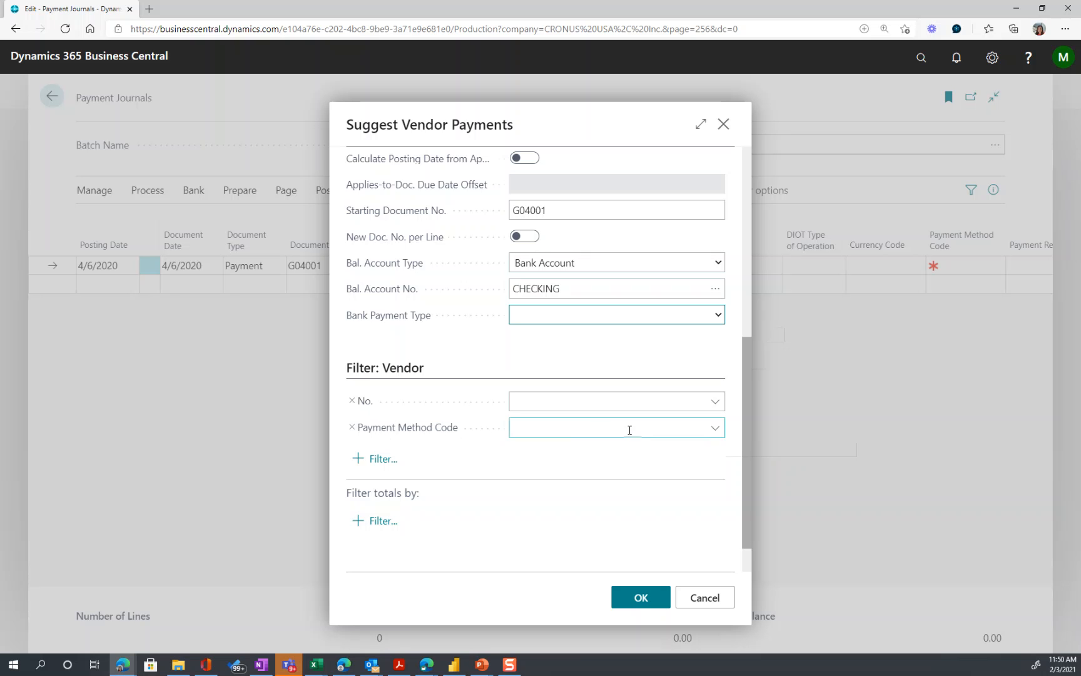
Step: Filter the suggested vendors by the payment method code CHECK
left_click(715, 428)
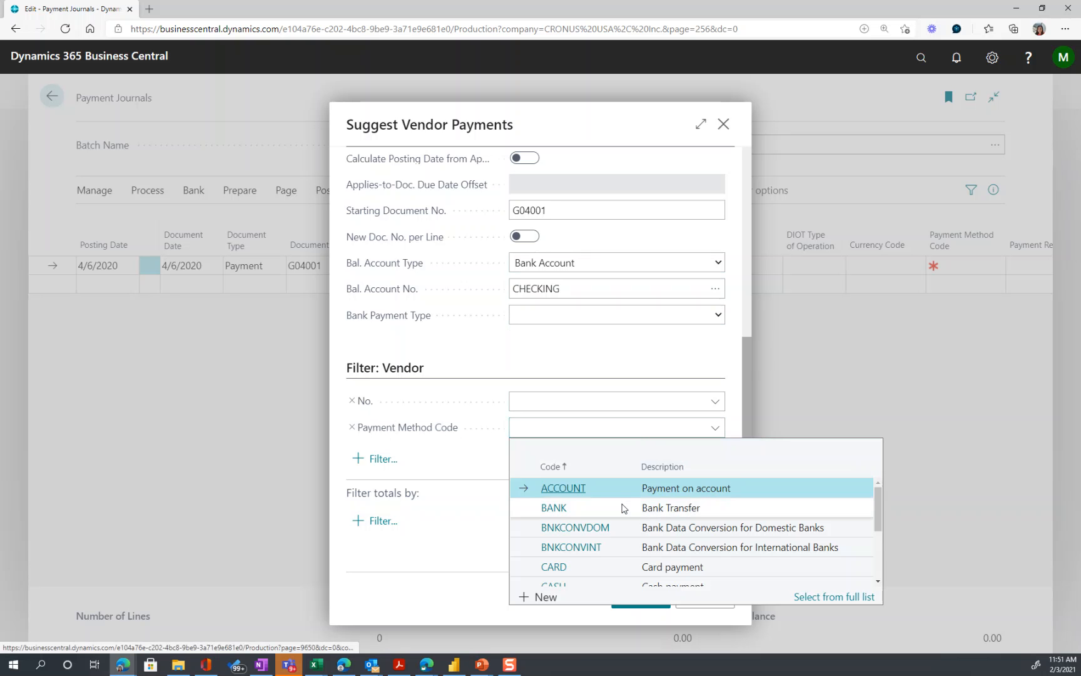
scroll(622, 508, "down", 2)
left_click(563, 557)
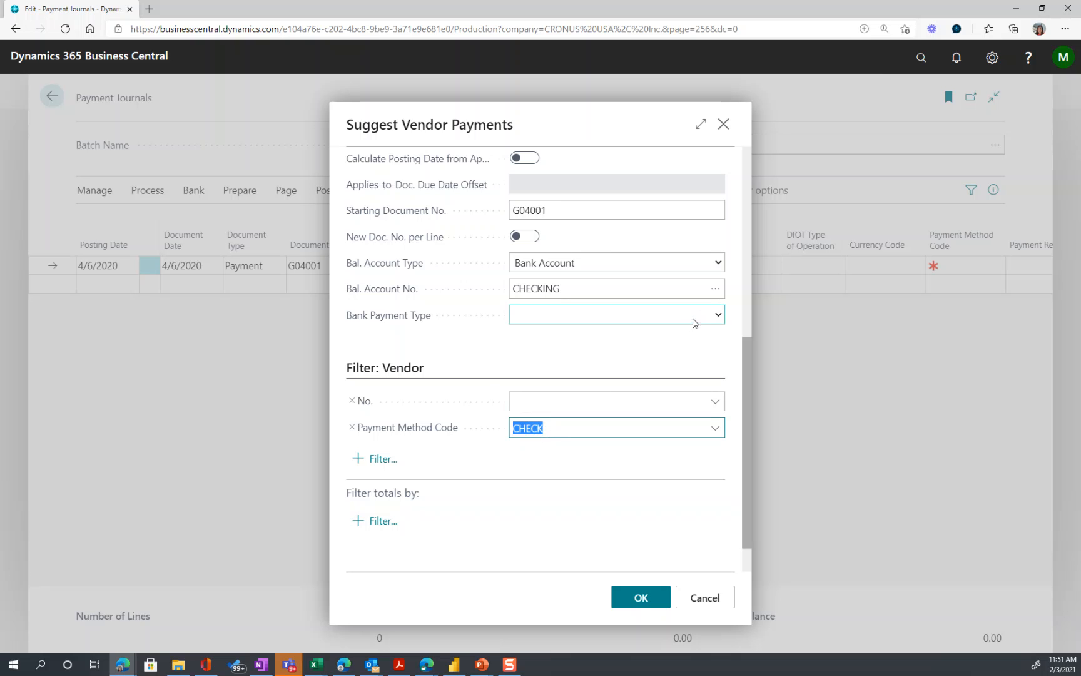
Step: Set the Bank Payment Type to Computer Check, and replace that choice with Manual Check
left_click(717, 316)
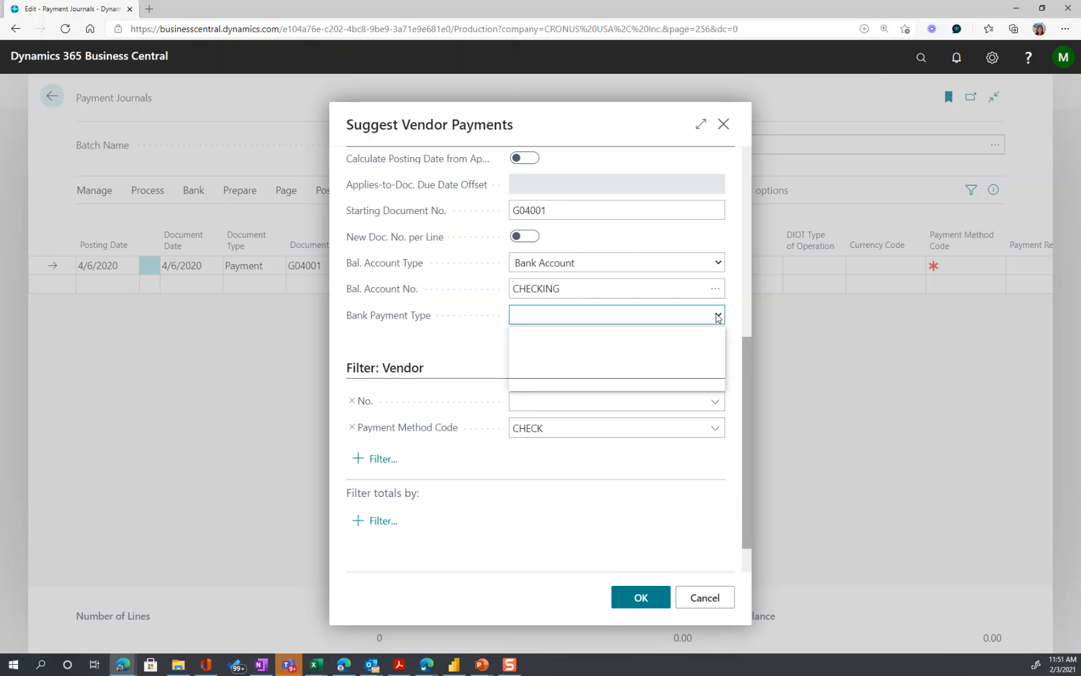
left_click(690, 345)
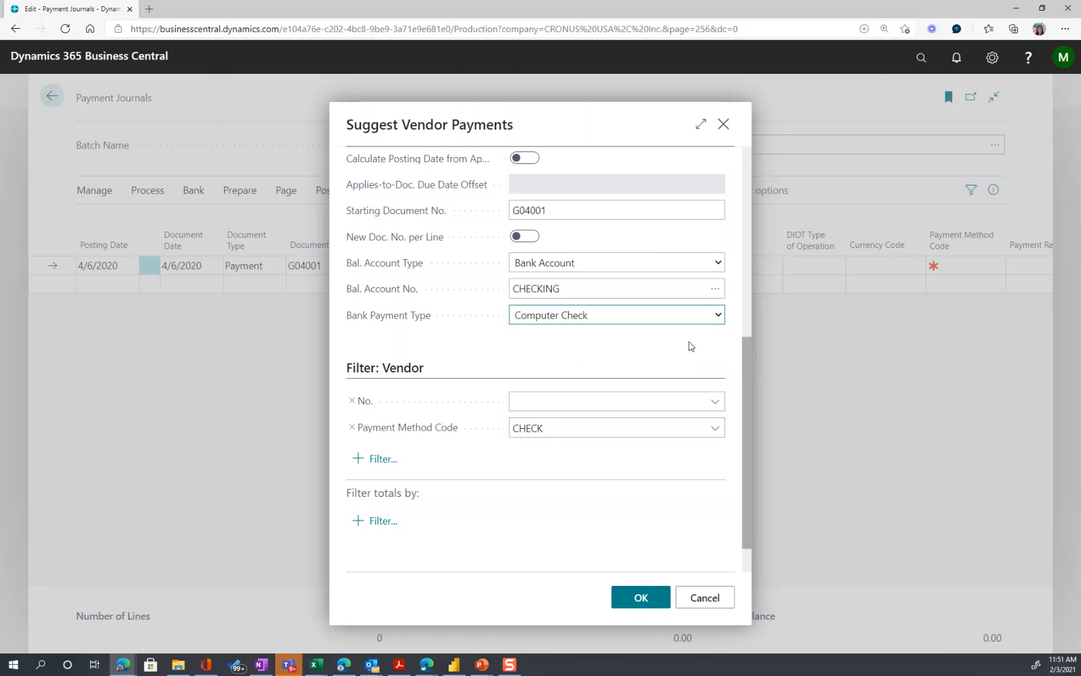
left_click(716, 315)
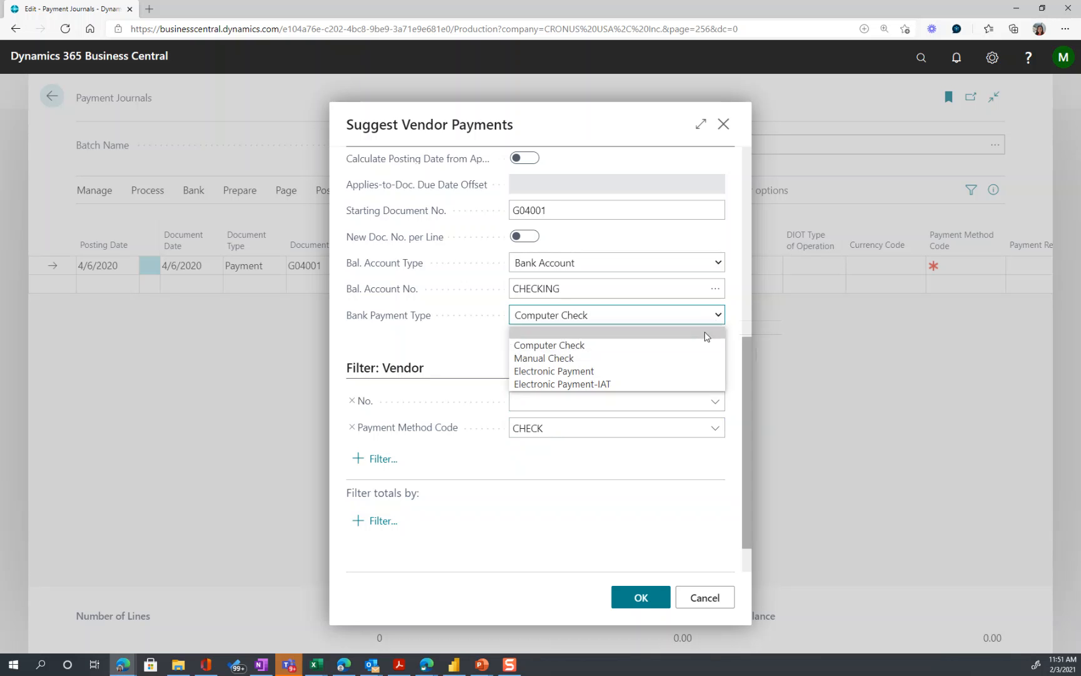
left_click(682, 366)
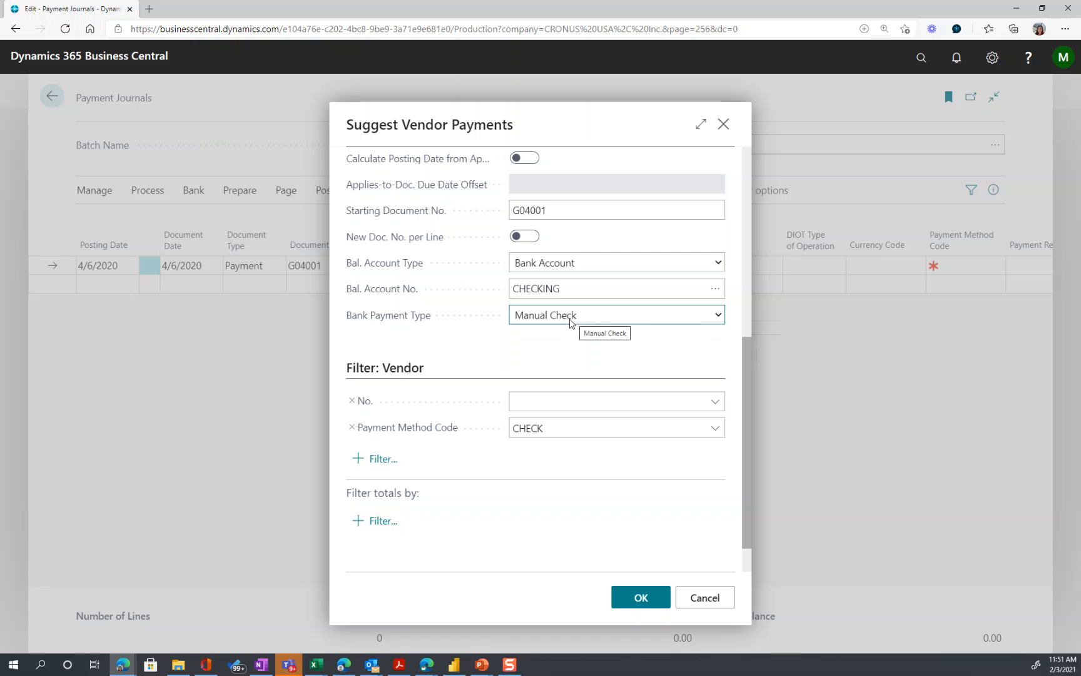
Step: Look through the payment method codes, set the vendor filter to PAYPAL and clear the Bank Payment Type
left_click(715, 427)
scroll(597, 536, "down", 2)
scroll(592, 545, "up", 5)
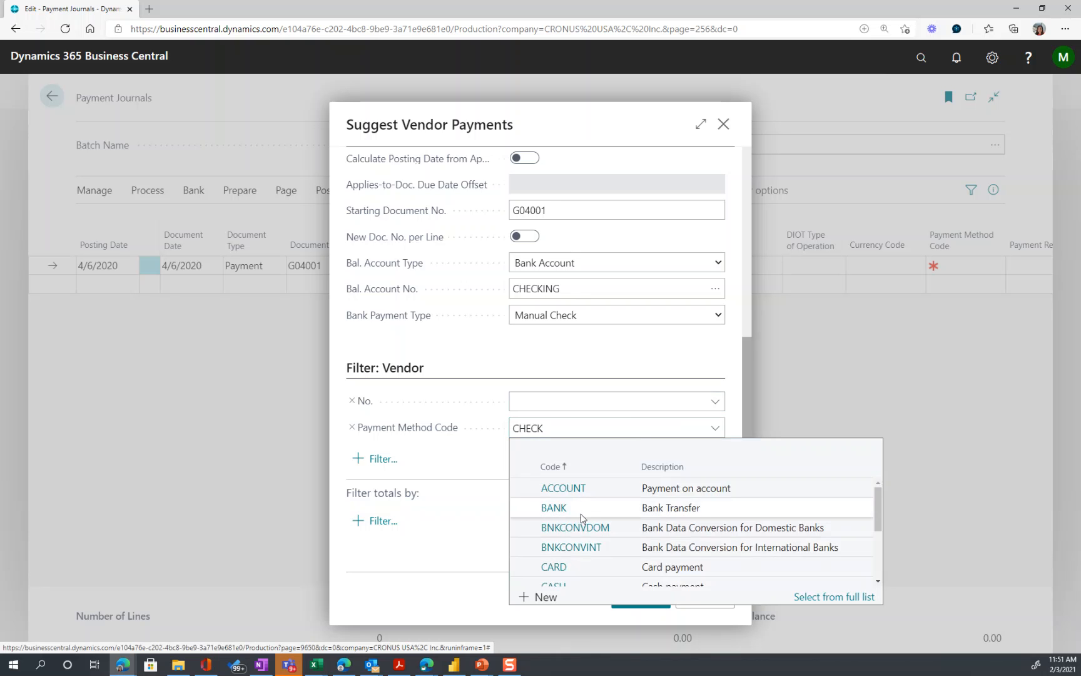
scroll(607, 520, "down", 1)
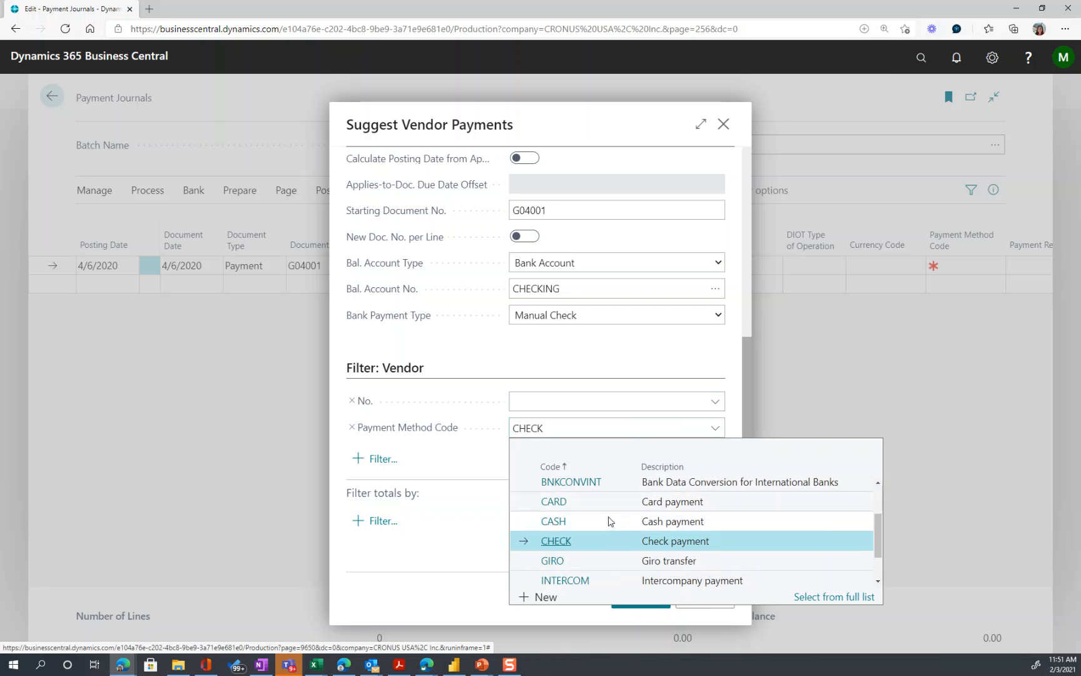
scroll(611, 518, "up", 1)
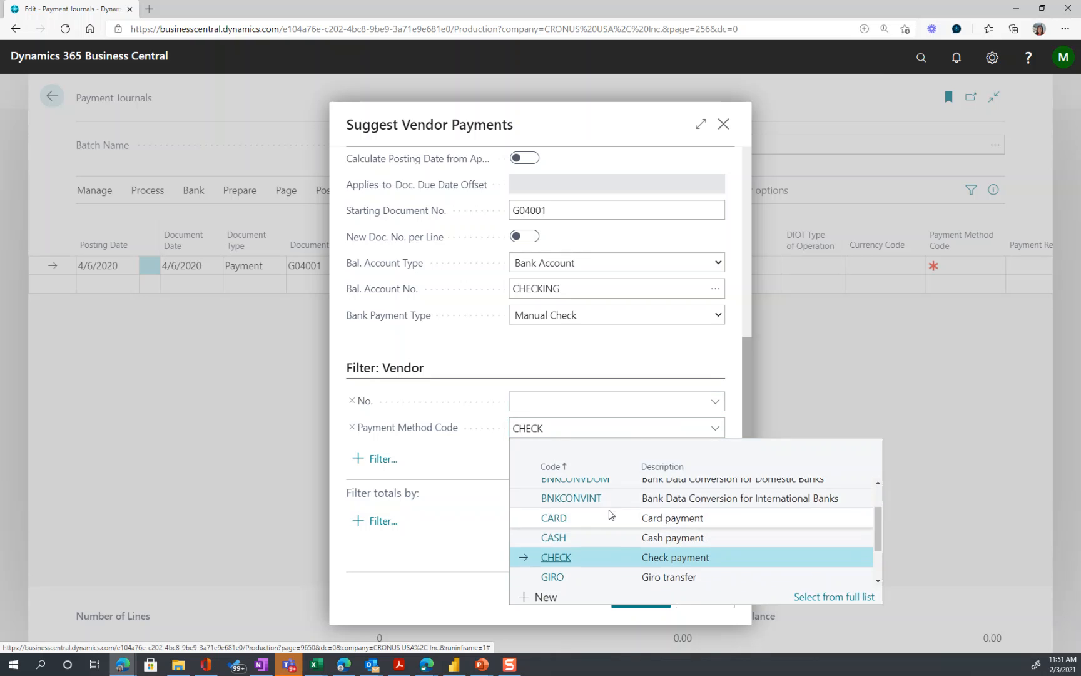
scroll(610, 514, "up", 1)
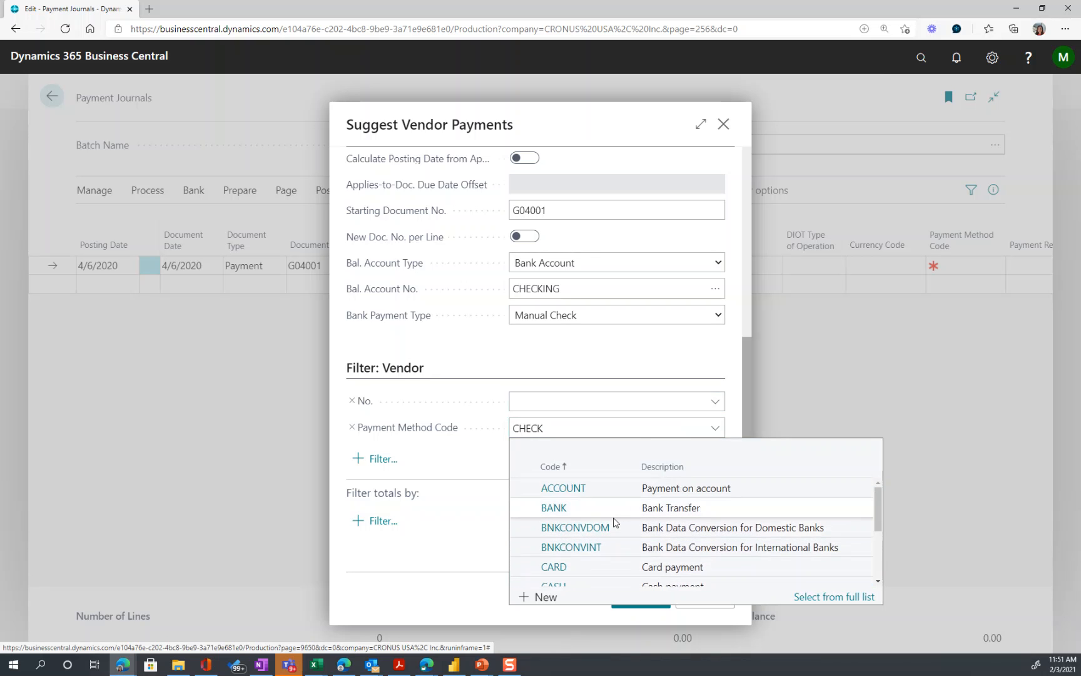
scroll(613, 518, "down", 2)
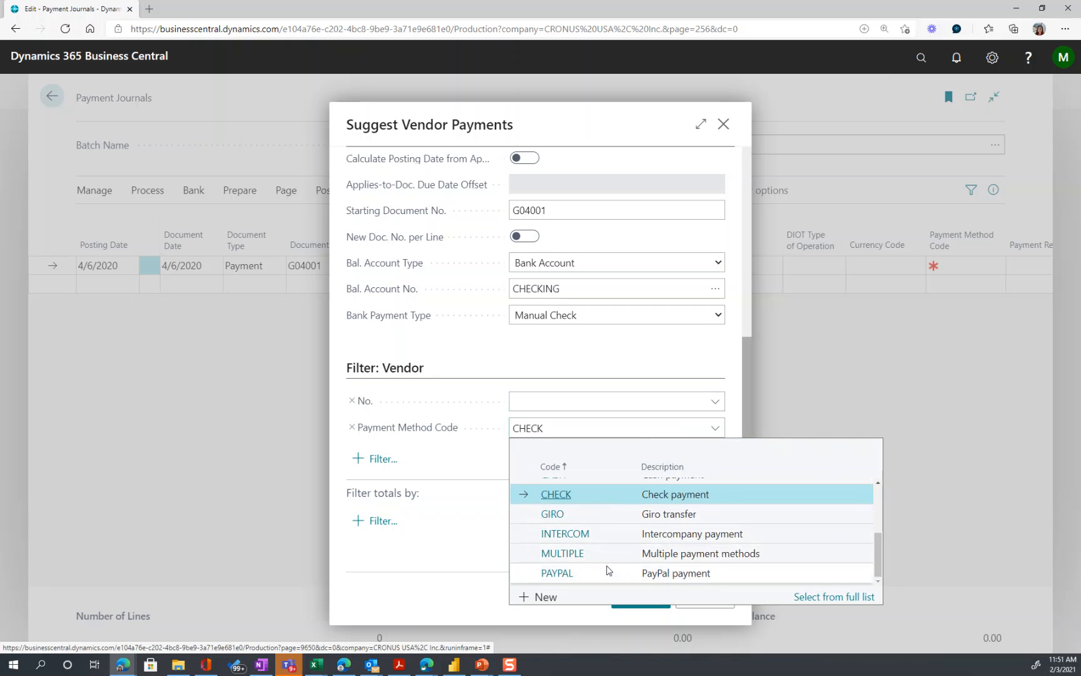
left_click(606, 570)
left_click(639, 314)
left_click(627, 332)
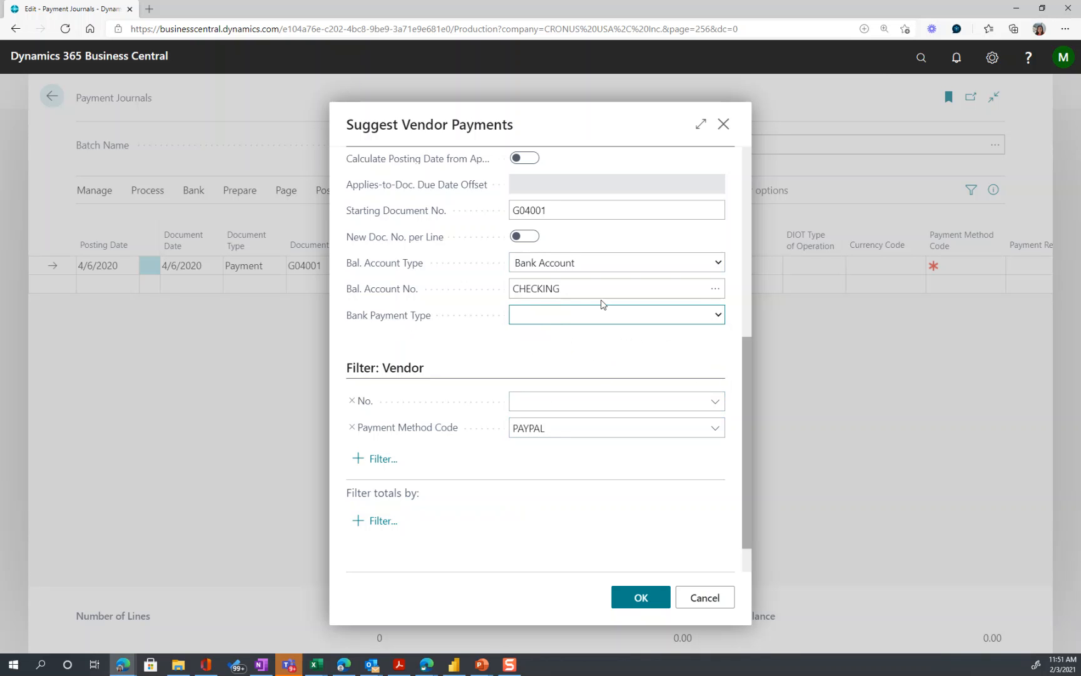
Step: Set the Bank Payment Type to Computer Check and the vendor filter's Payment Method Code to CHECK
left_click(717, 316)
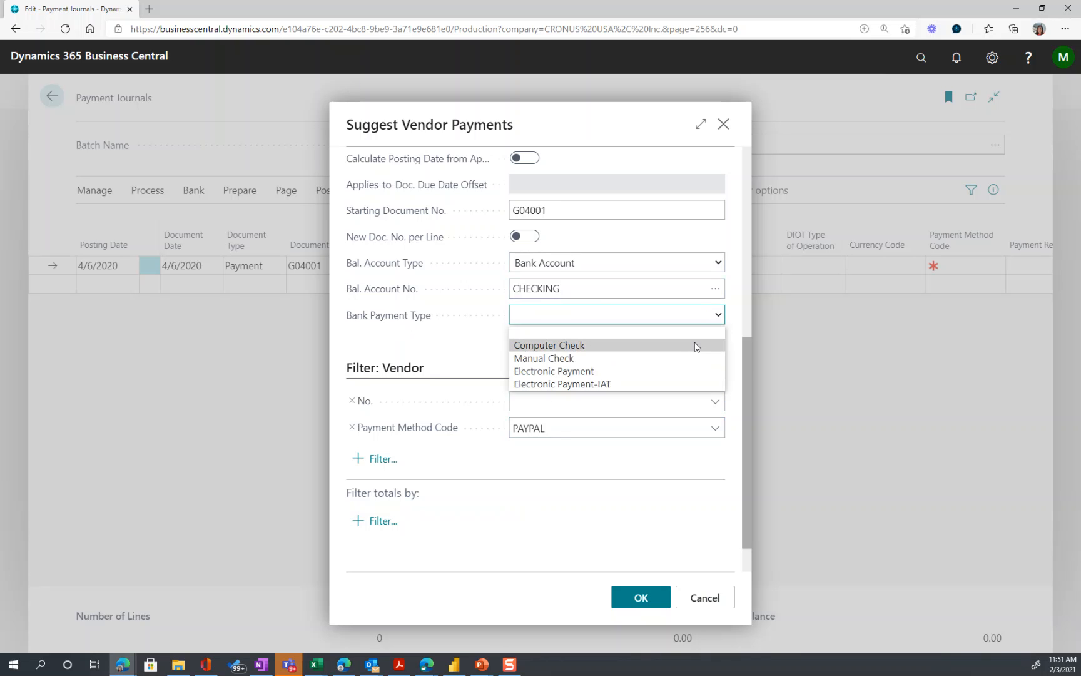
left_click(693, 349)
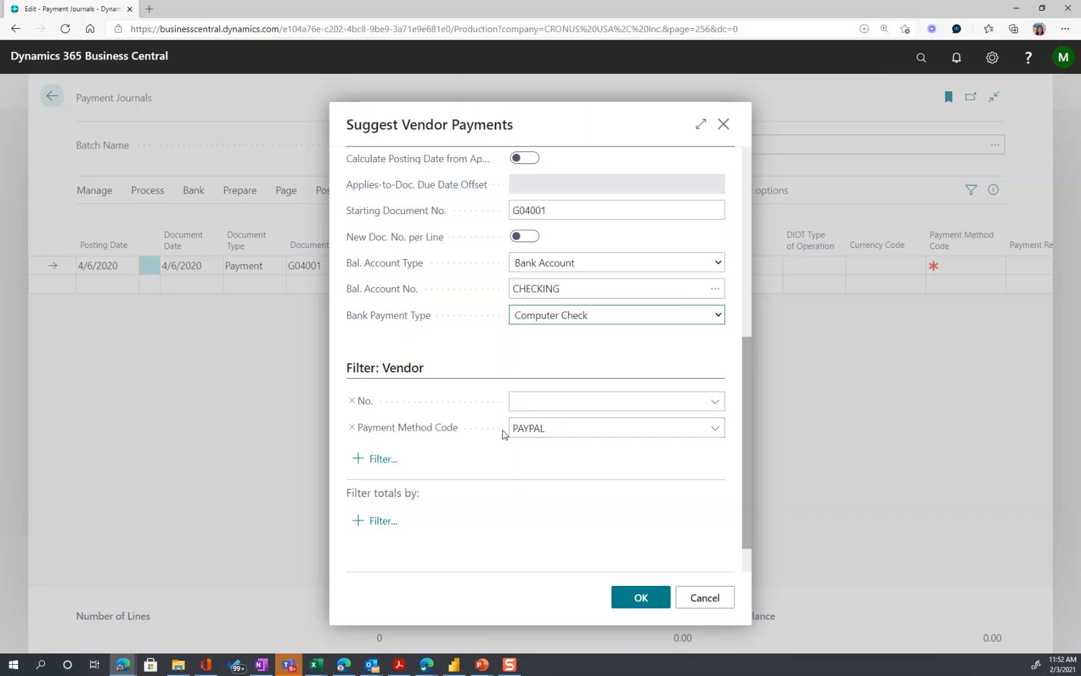
left_click(715, 428)
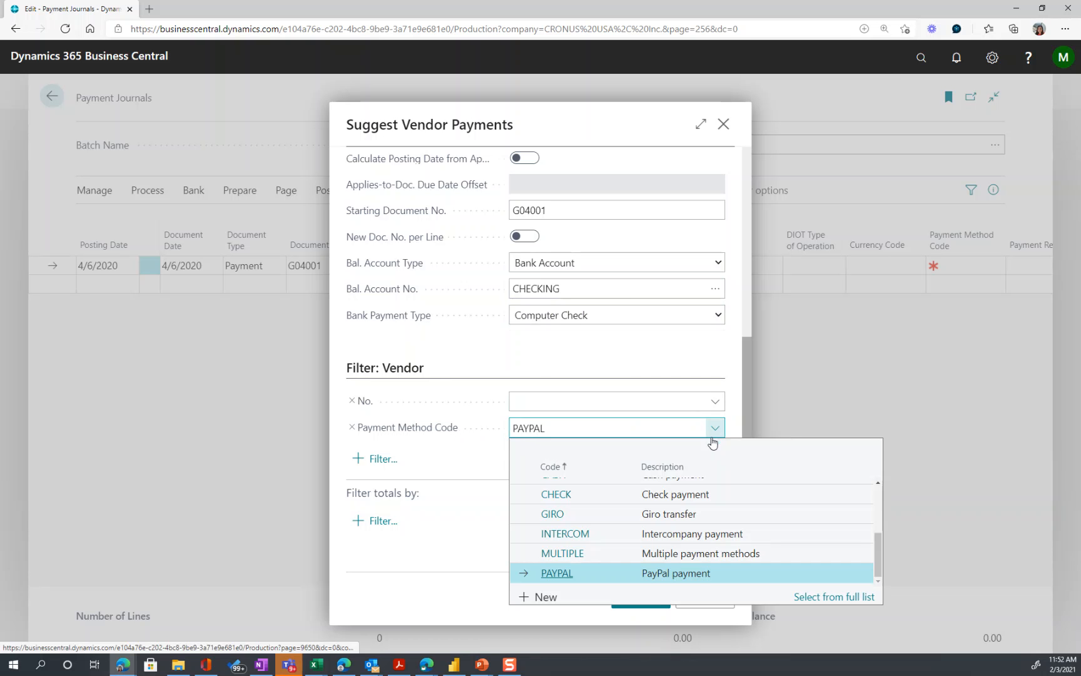
left_click(602, 499)
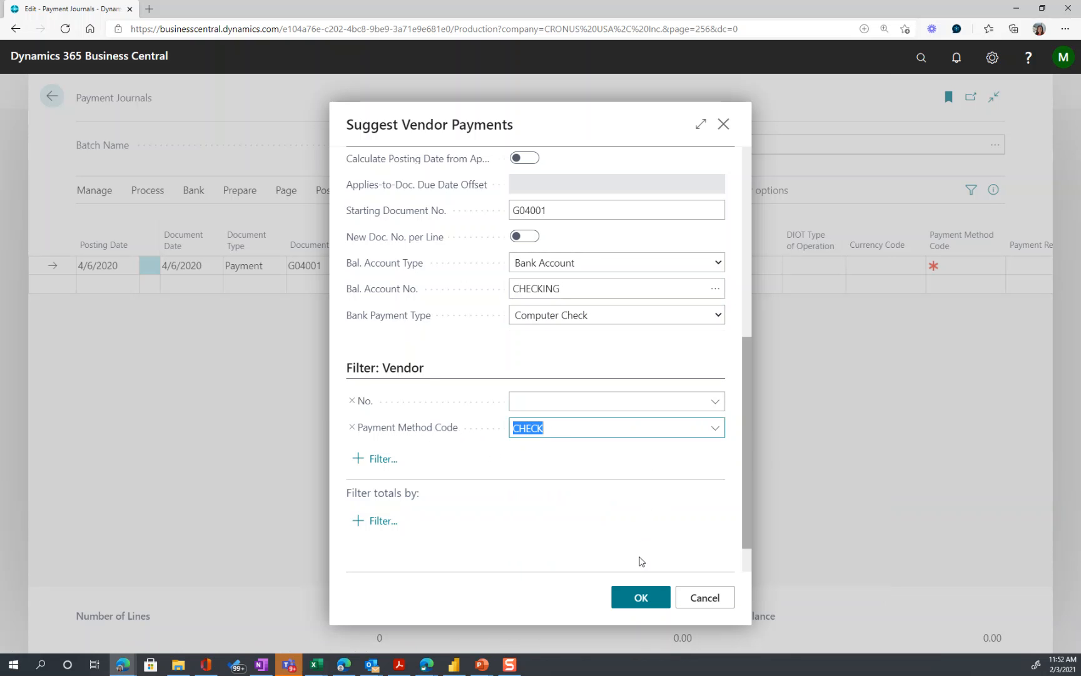
Step: Run the vendor payment suggestion with the chosen options to fill the PMT REG journal, and look over the created lines
left_click(653, 601)
left_click(677, 405)
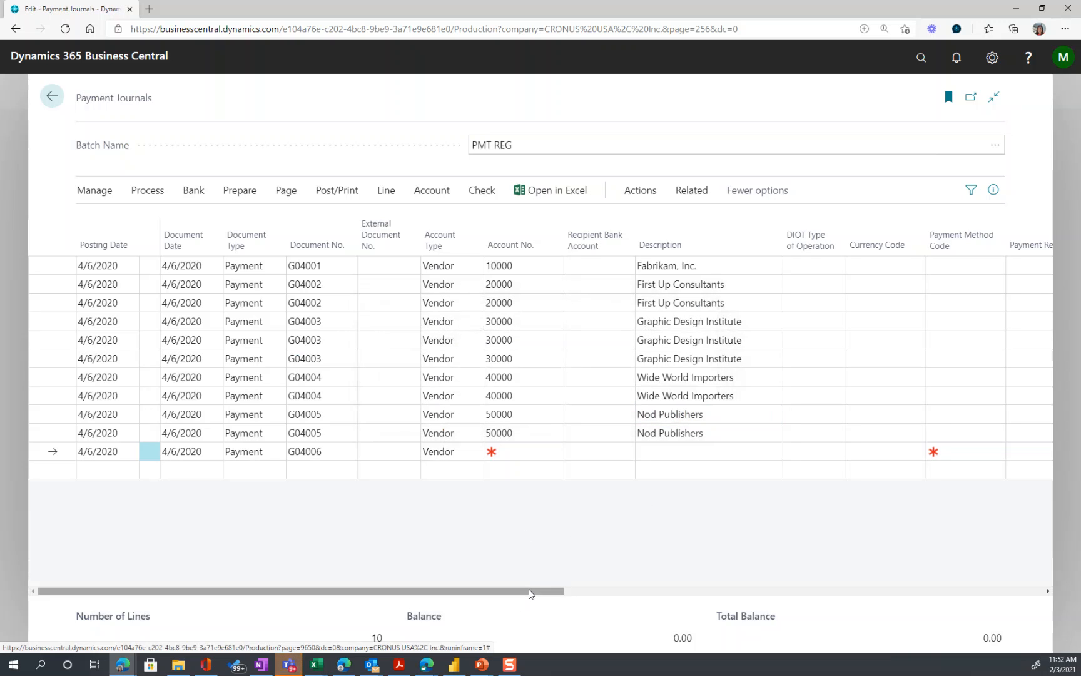
left_click(594, 593)
left_click_drag(594, 598, 477, 583)
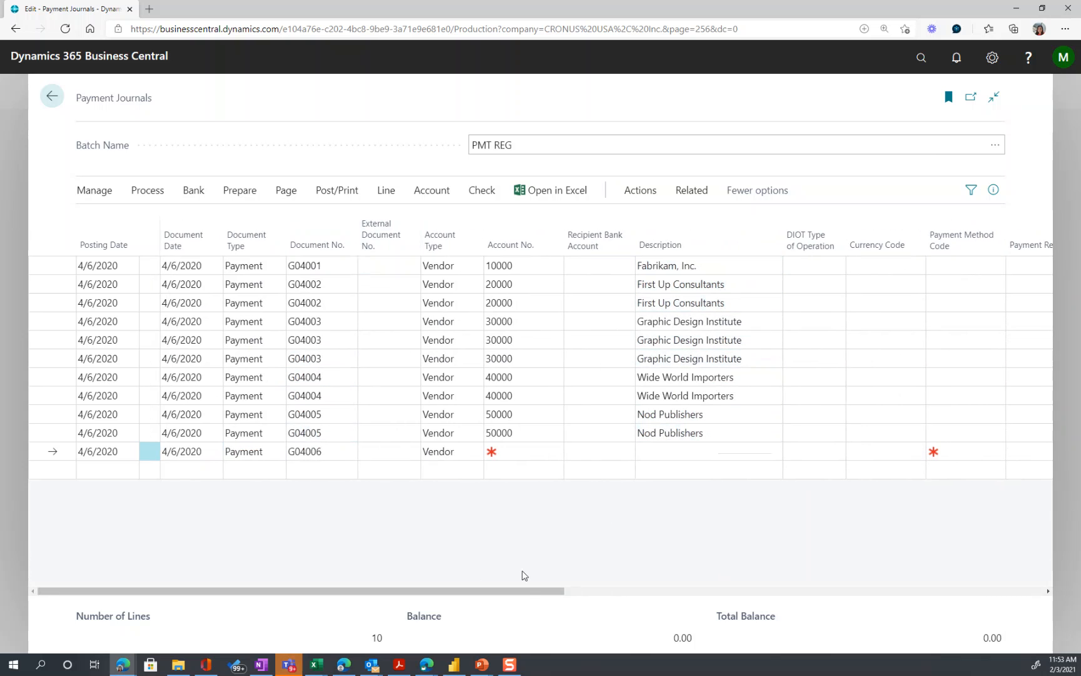
Step: Look over the suggested payment lines and delete both Nod Publishers lines under document G04005
left_click_drag(523, 591, 754, 587)
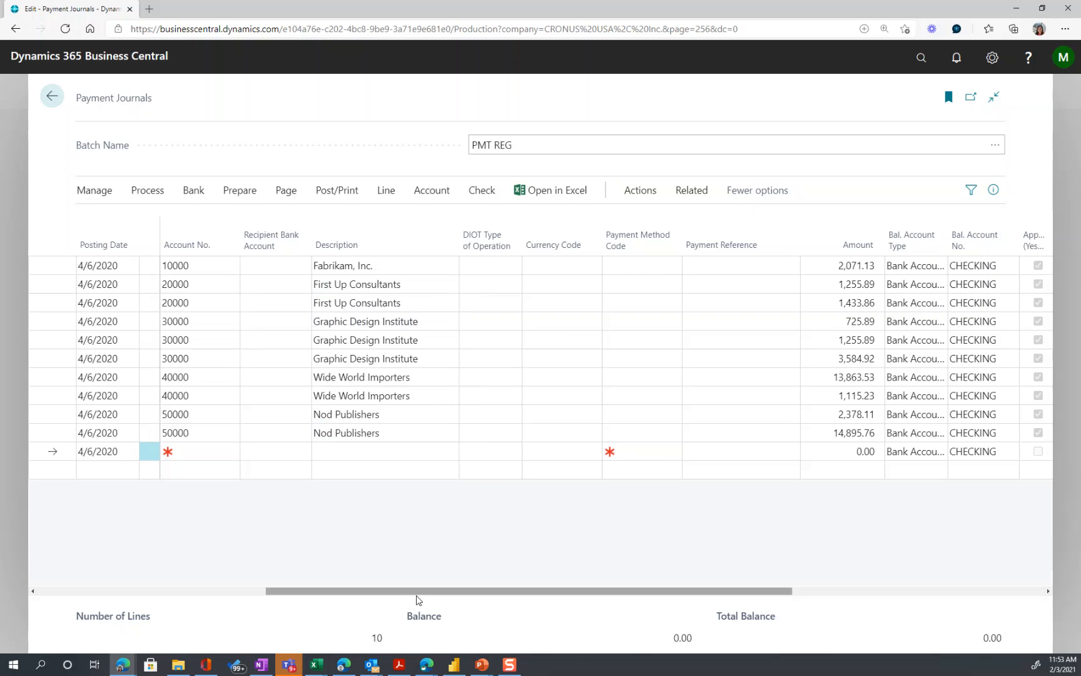
left_click_drag(392, 591, 71, 597)
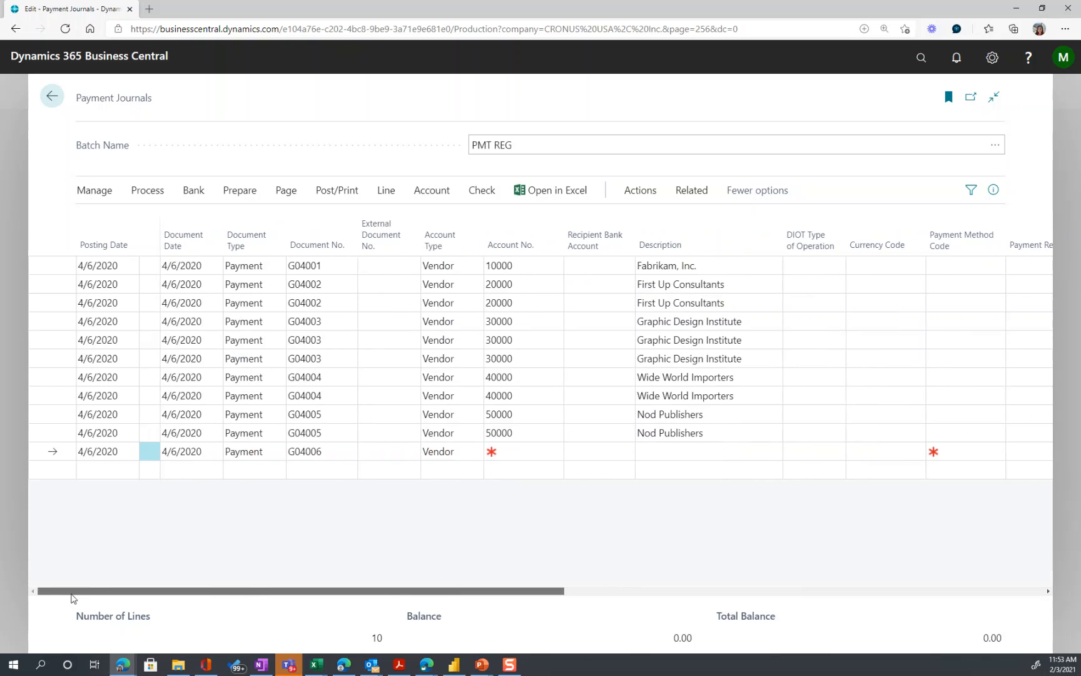
left_click(154, 416)
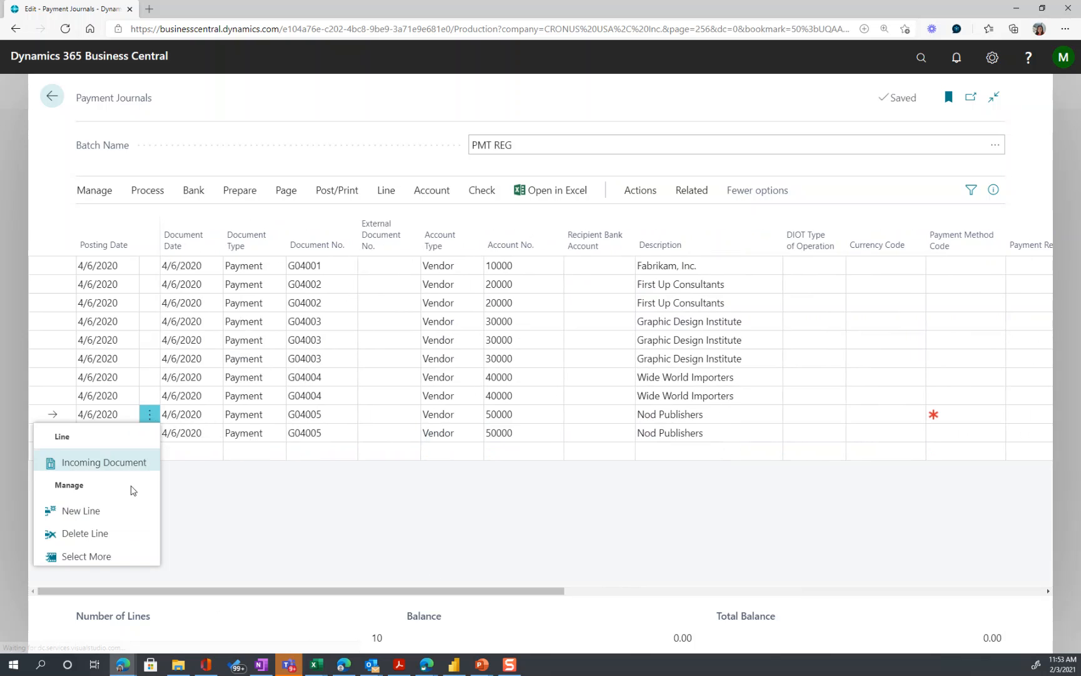
left_click(128, 534)
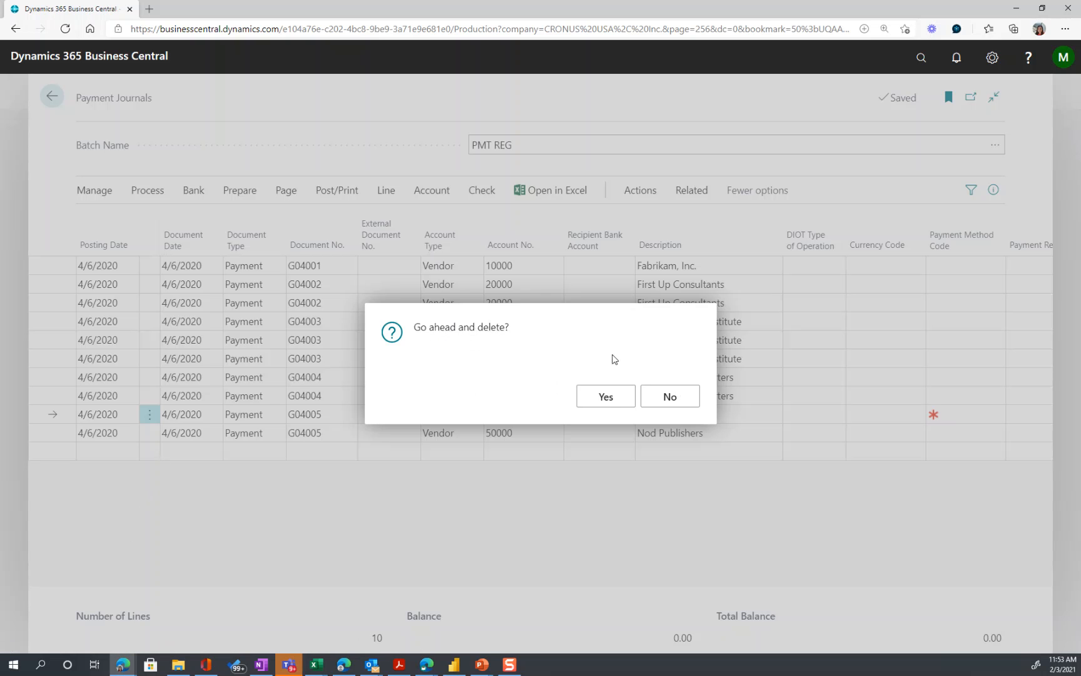
left_click(604, 395)
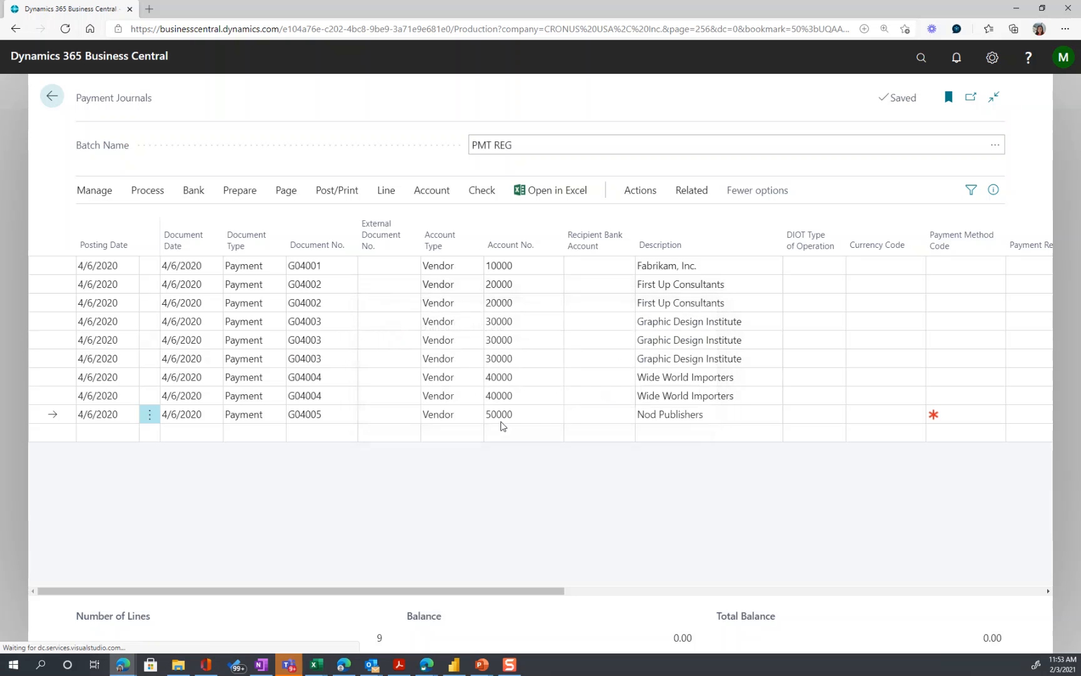
left_click(150, 416)
left_click(109, 533)
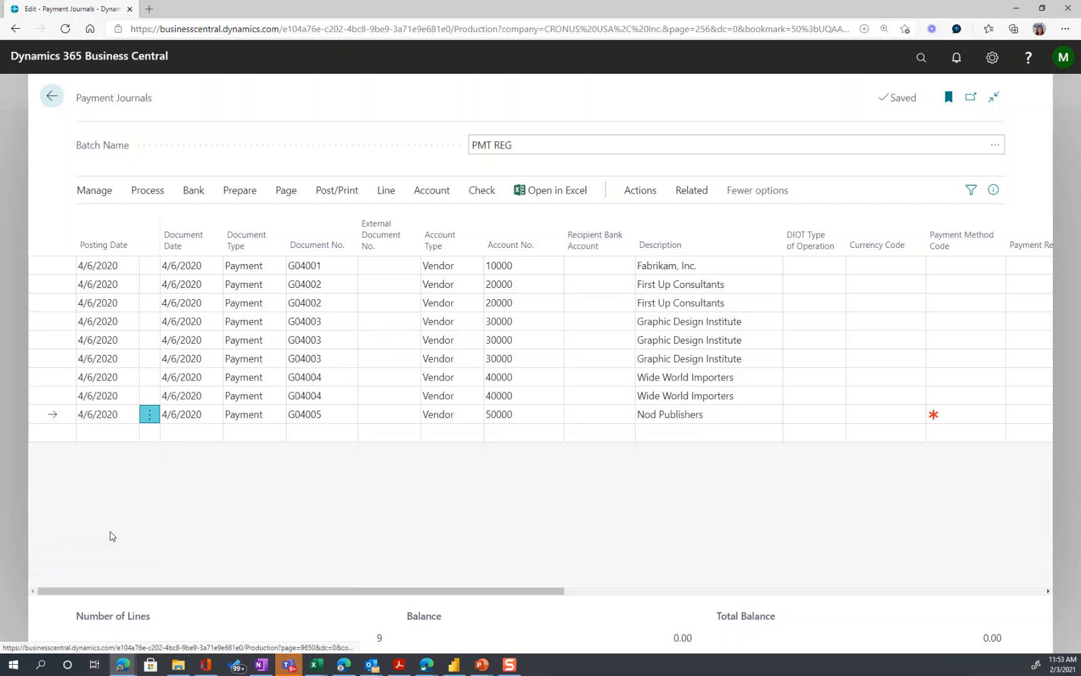
left_click(604, 394)
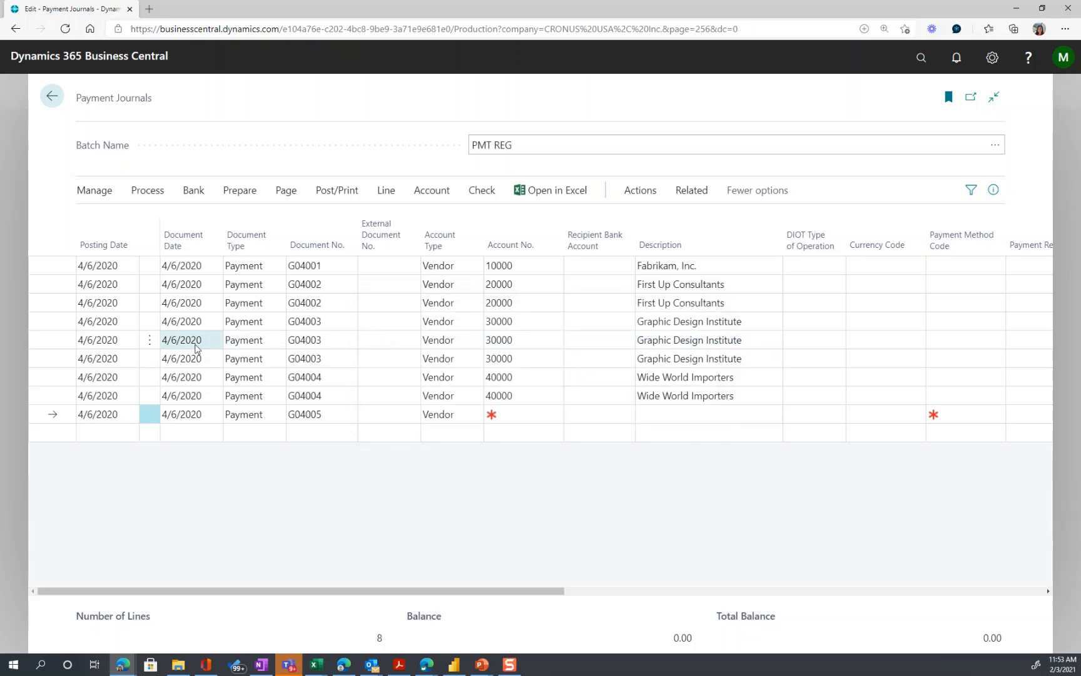
Step: Delete the second of the three Graphic Design Institute payment lines under document G04003
left_click(149, 340)
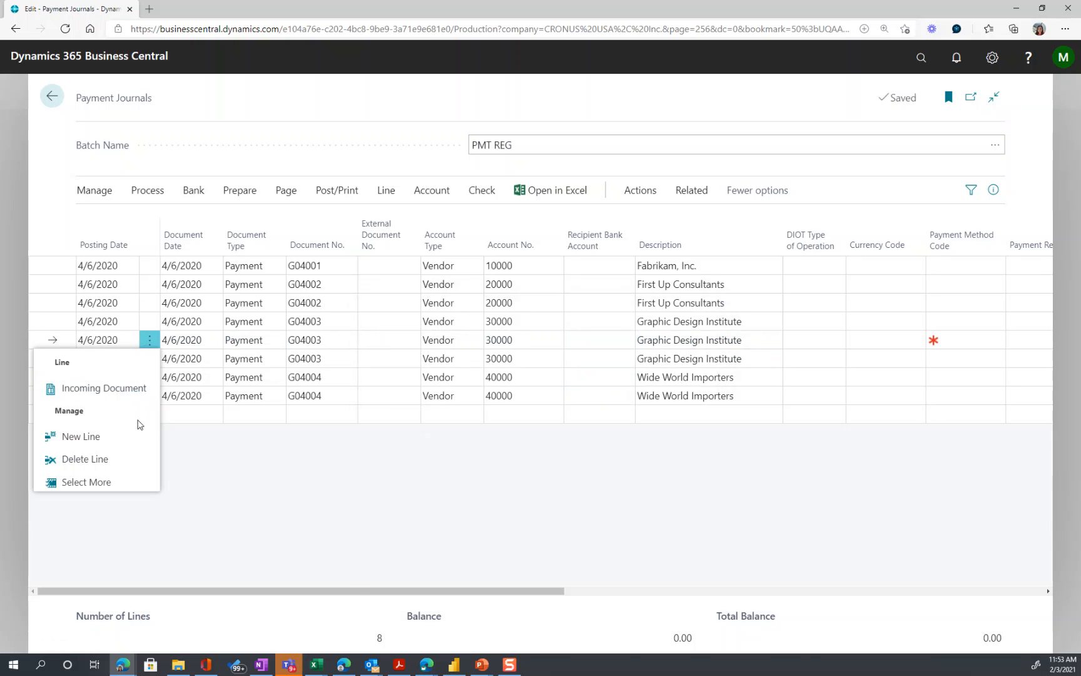
left_click(112, 460)
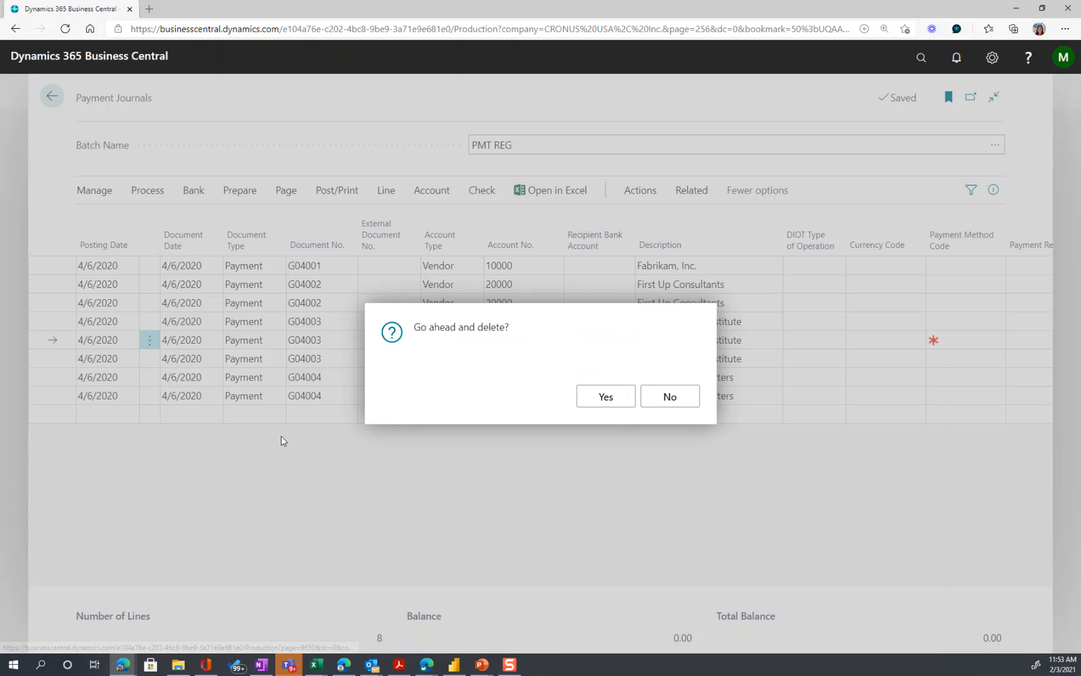
left_click(604, 397)
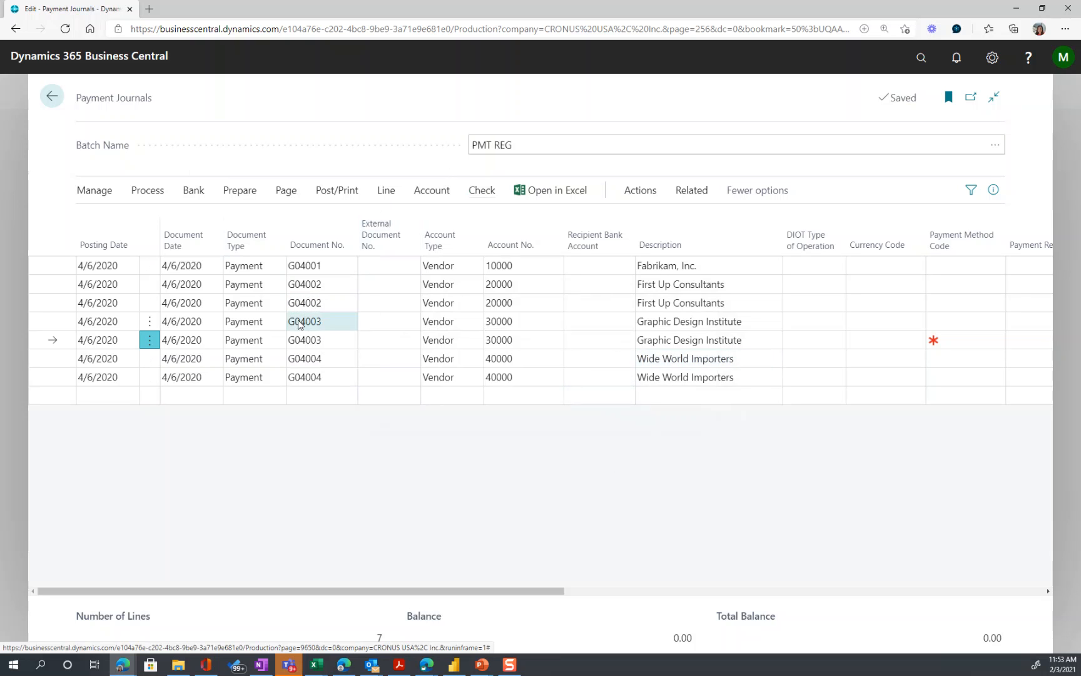
Step: Generate the checks for the PMT REG batch from the CHECKING bank account, with last check number 204 and one check per vendor turned on
left_click_drag(419, 588, 873, 567)
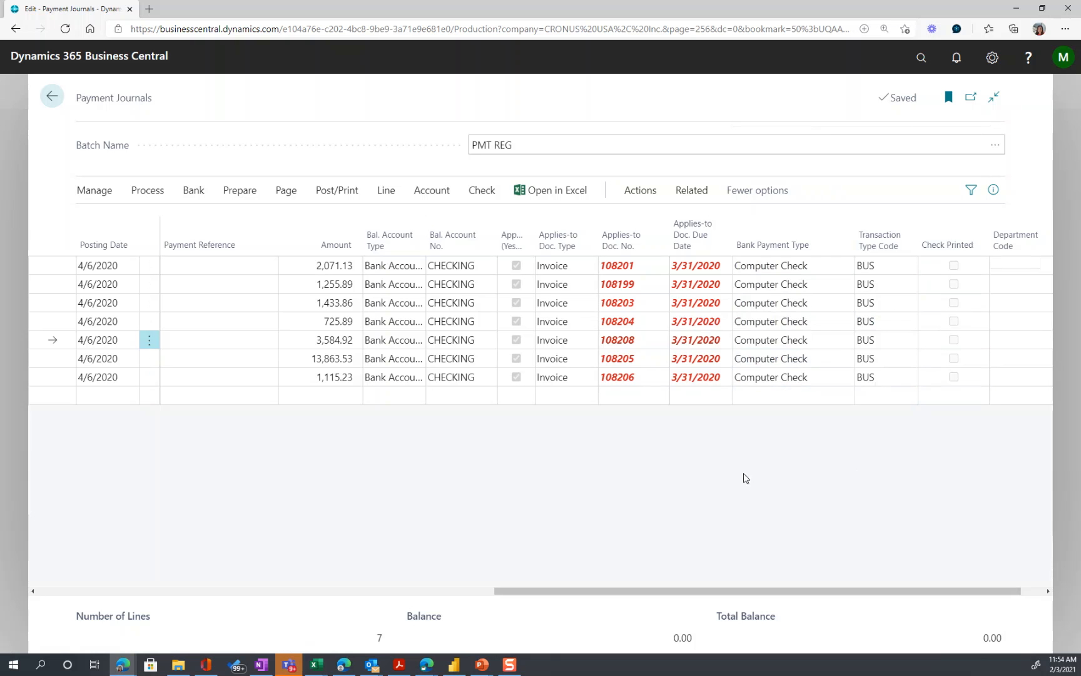
left_click_drag(534, 592, 53, 567)
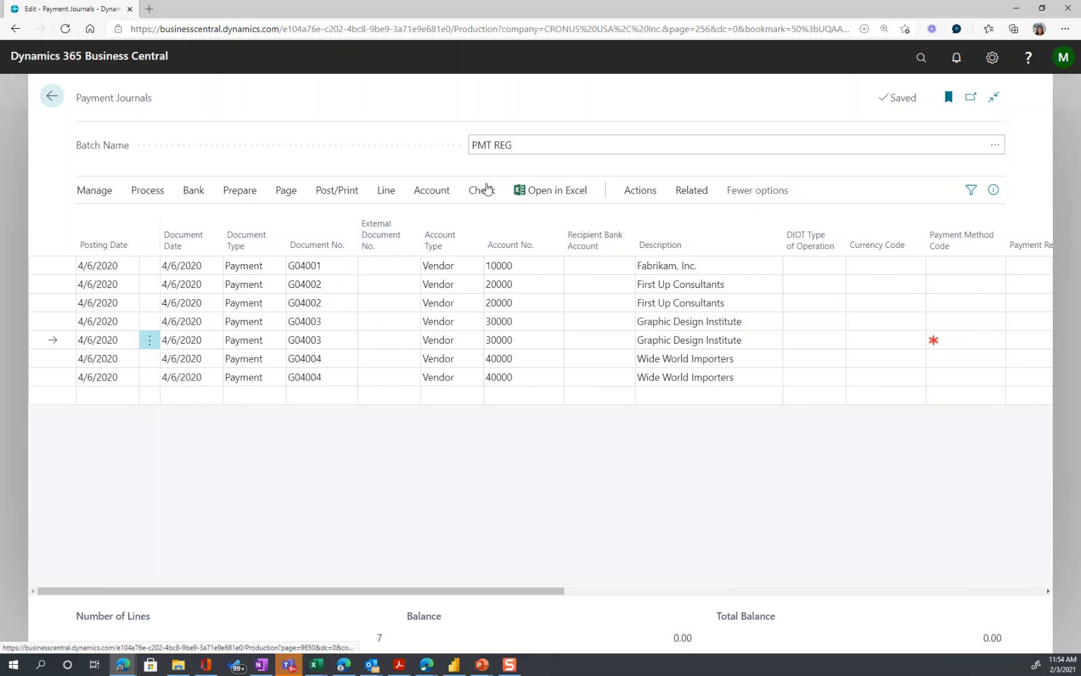
left_click(483, 191)
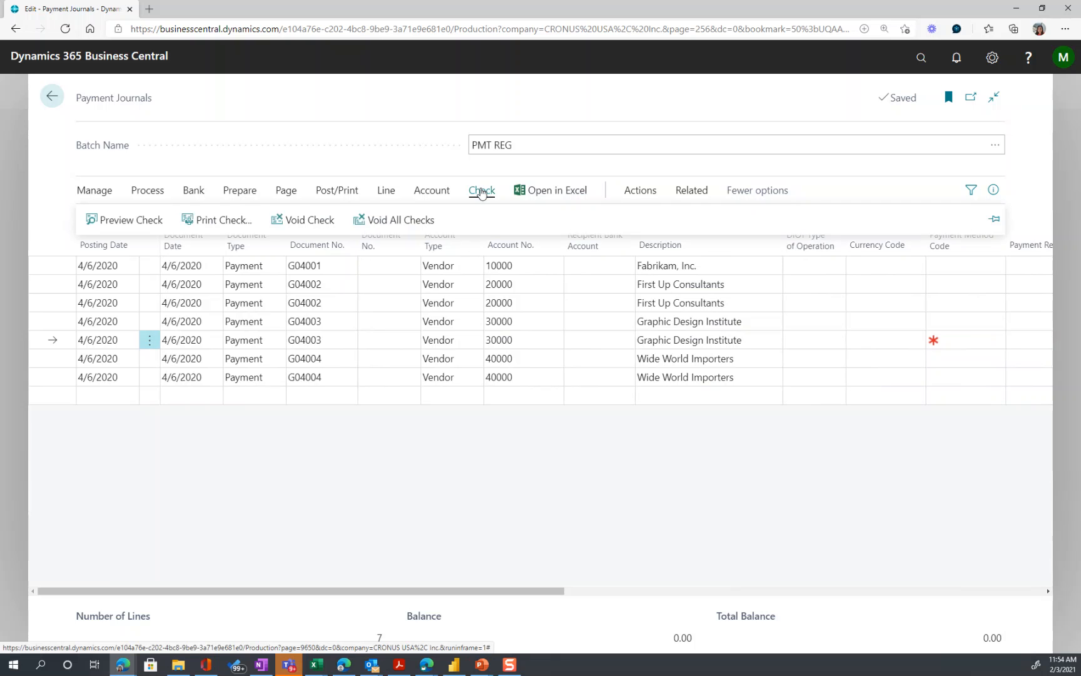
left_click(211, 219)
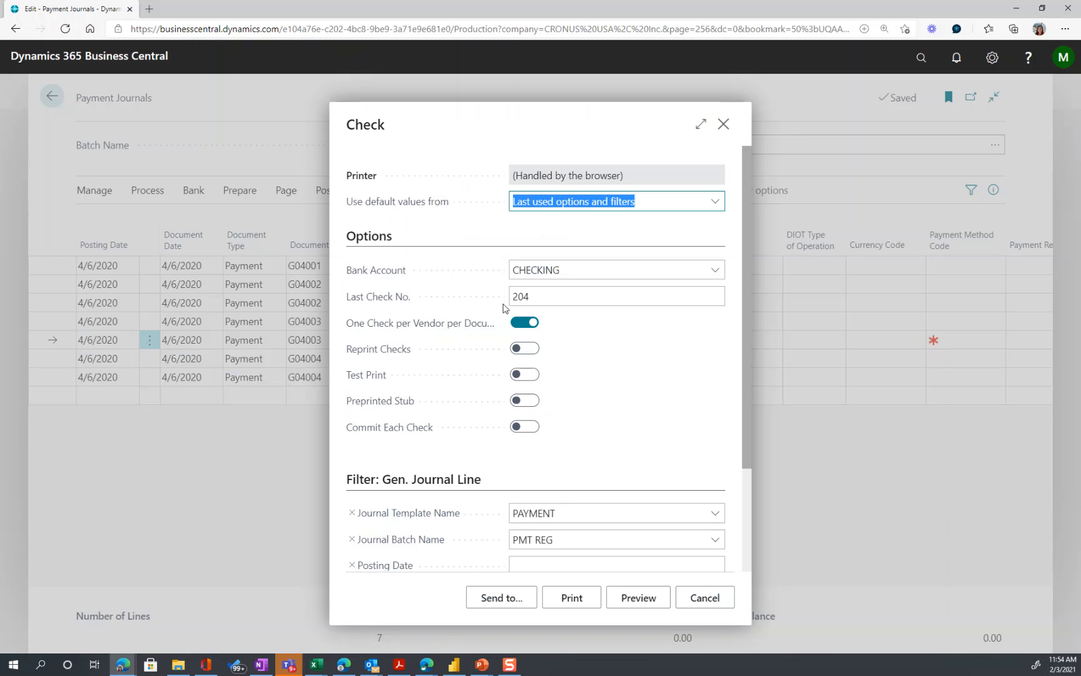
left_click(513, 323)
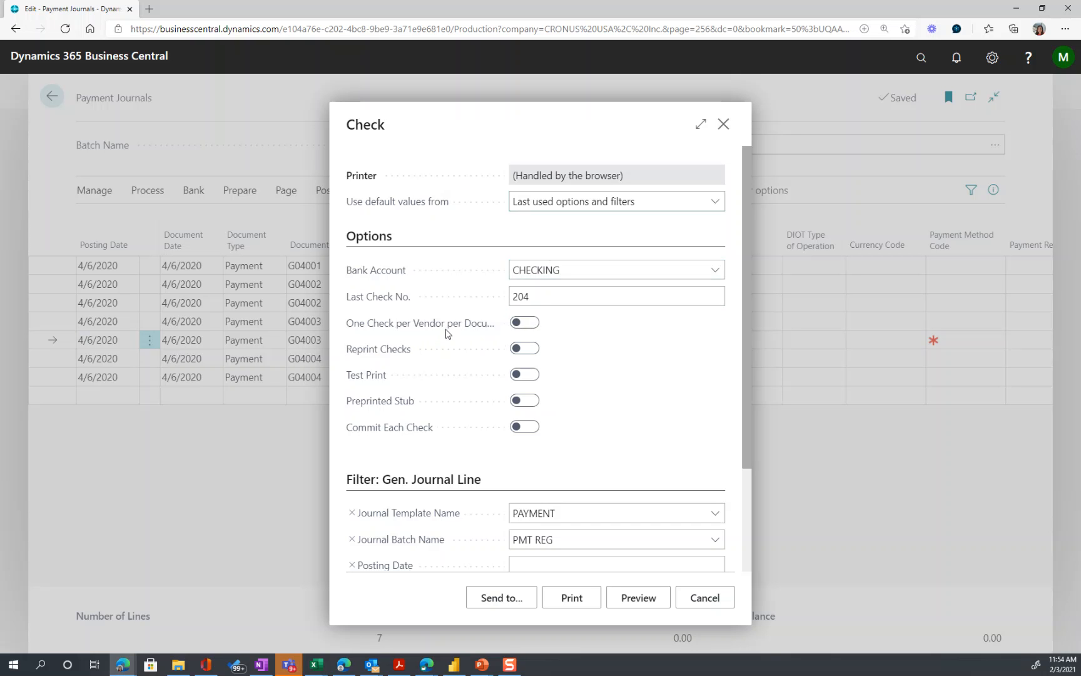
left_click(526, 324)
left_click(568, 297)
scroll(601, 347, "down", 2)
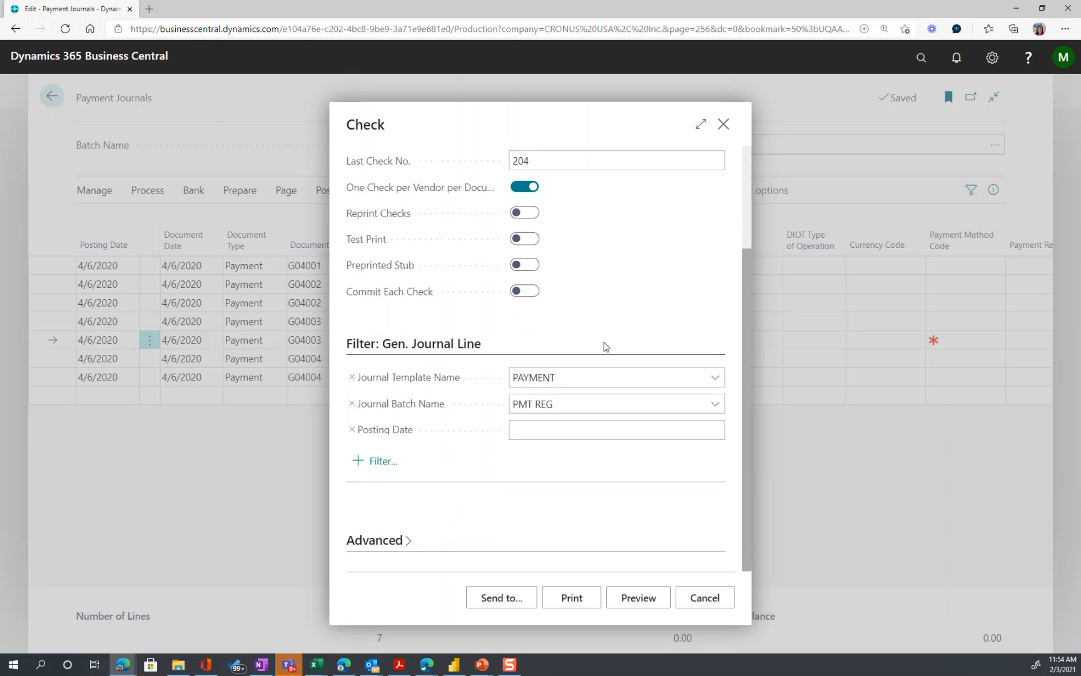
left_click(573, 374)
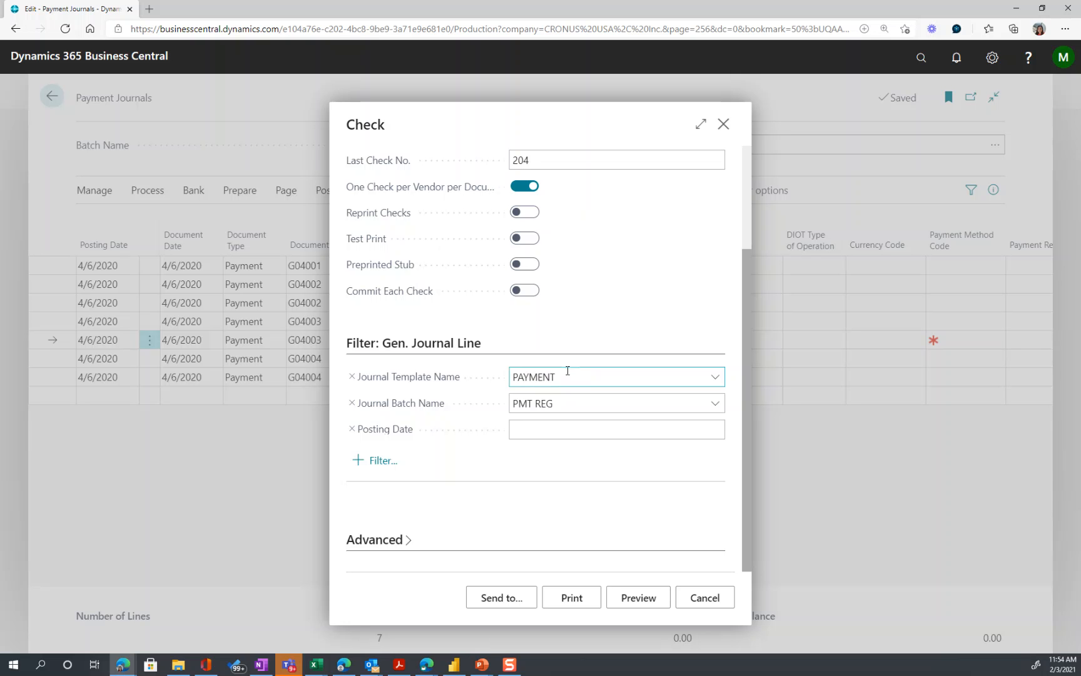
left_click(558, 402)
left_click(571, 597)
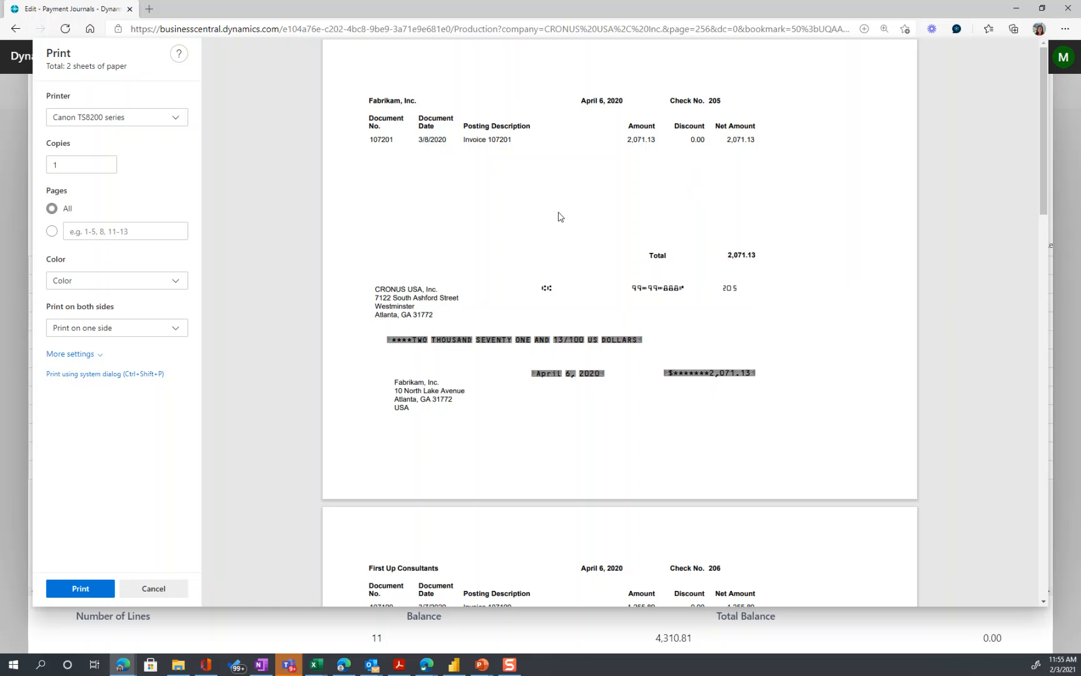
Step: Look through each vendor's check and its paid invoices in the print preview, and close it without sending anything to the printer
scroll(559, 216, "down", 4)
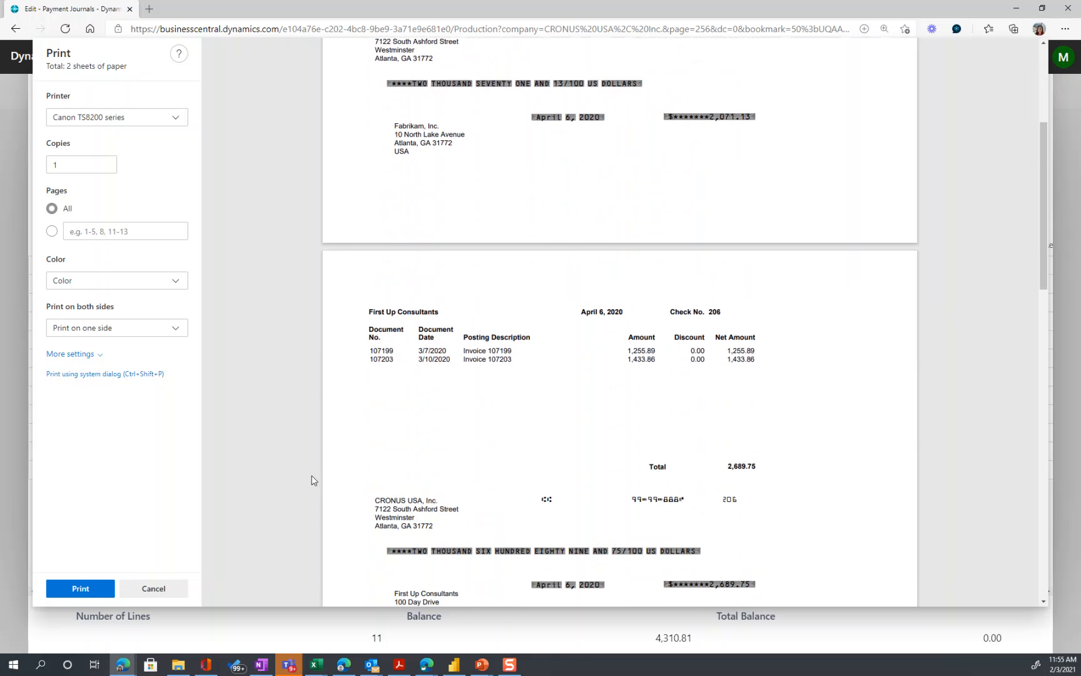
scroll(396, 377, "down", 1)
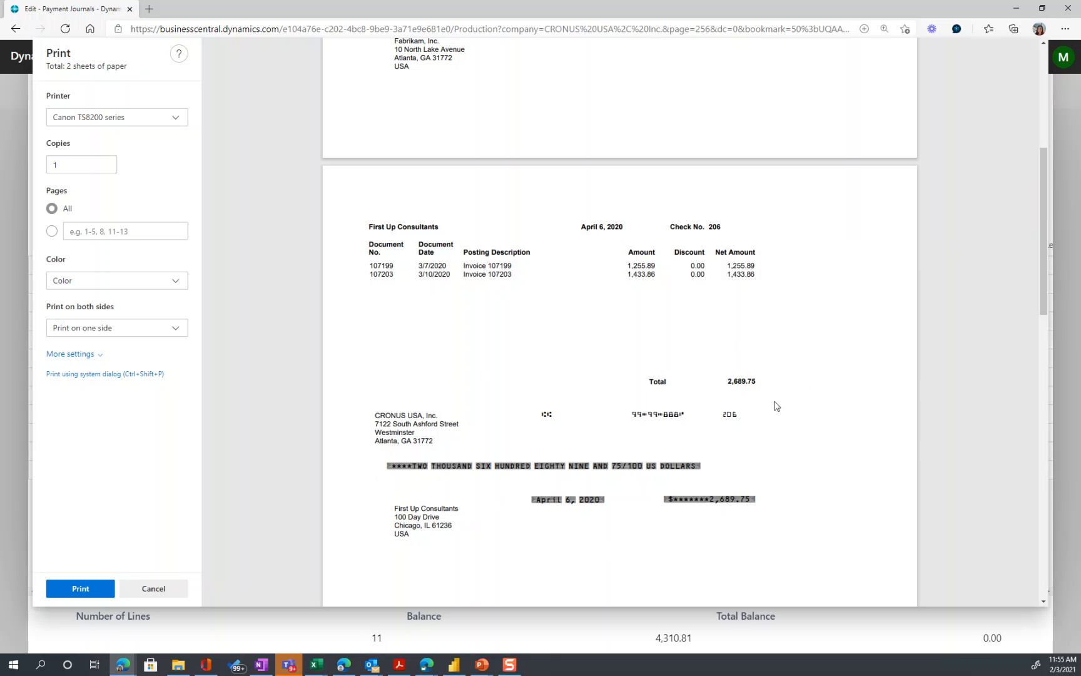
scroll(776, 406, "down", 5)
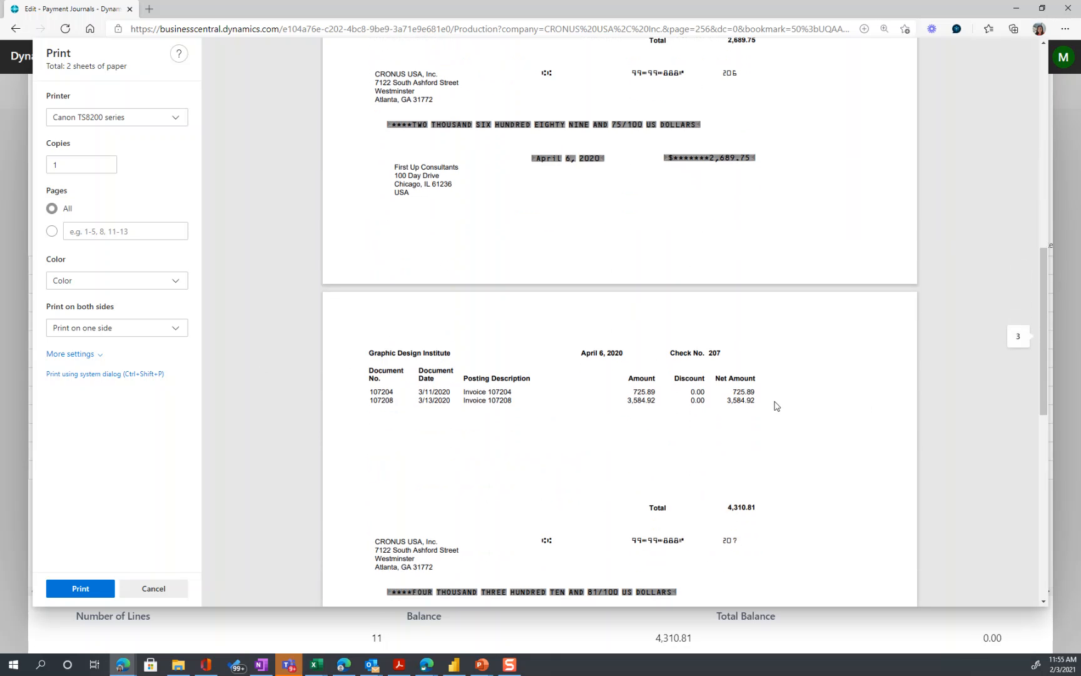
scroll(776, 405, "down", 6)
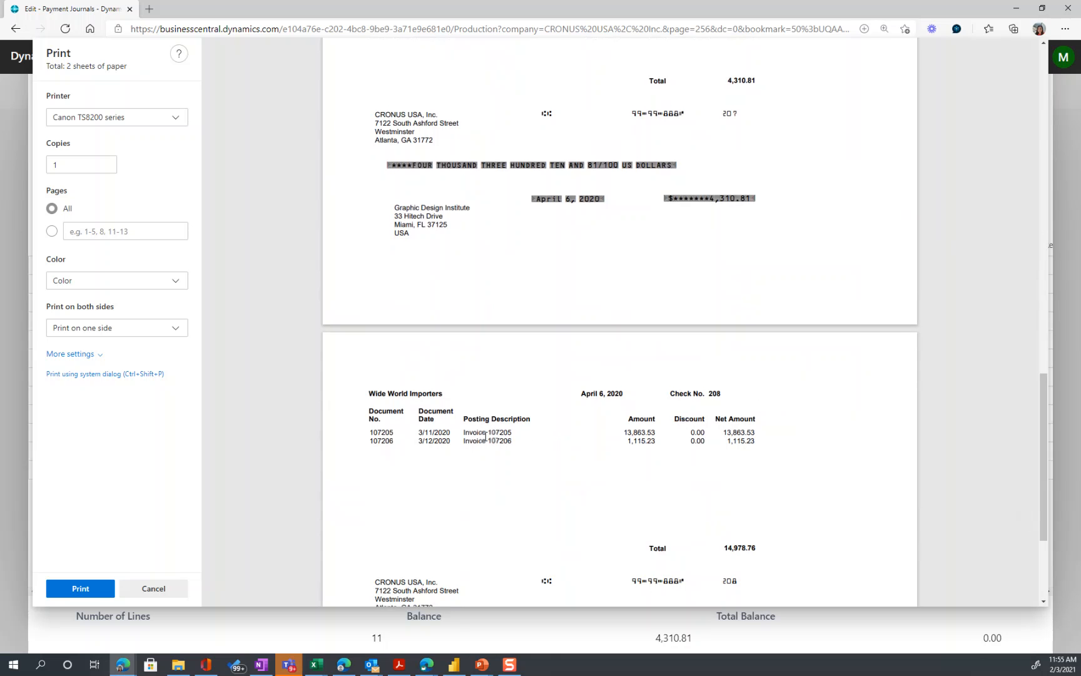
scroll(486, 436, "down", 2)
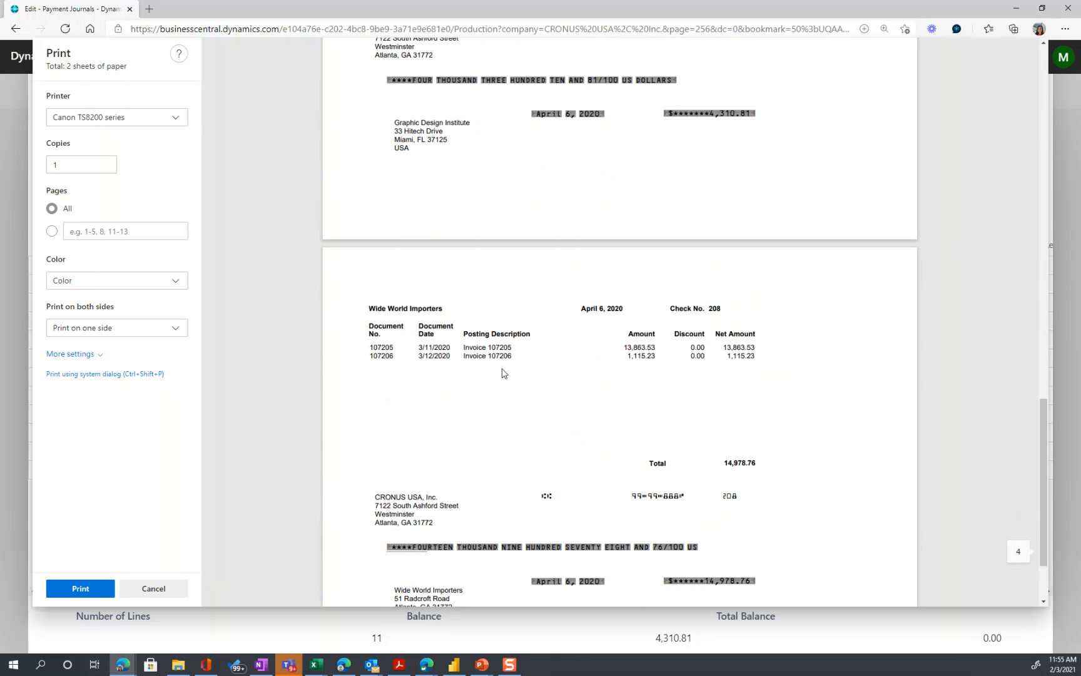
scroll(478, 387, "down", 2)
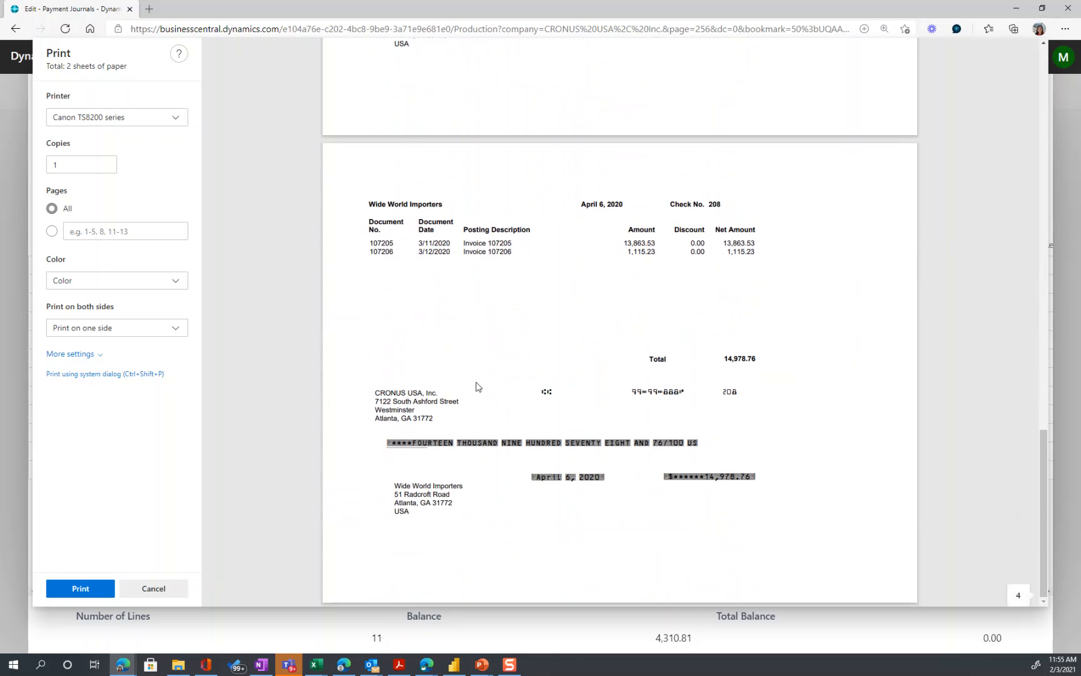
scroll(470, 411, "up", 9)
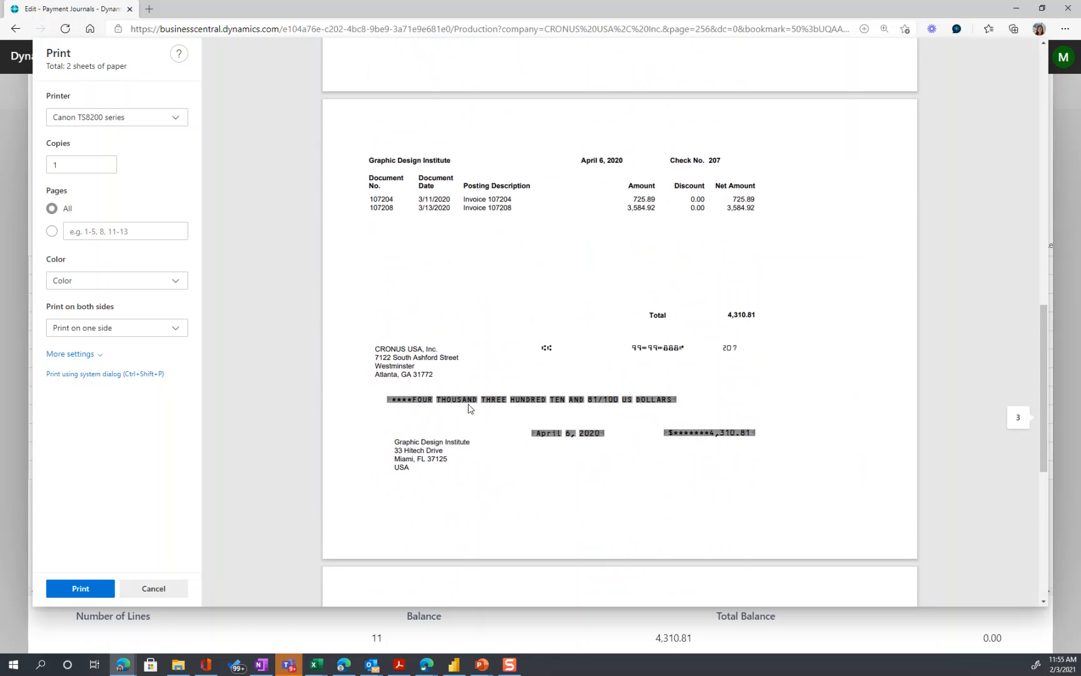
left_click(152, 589)
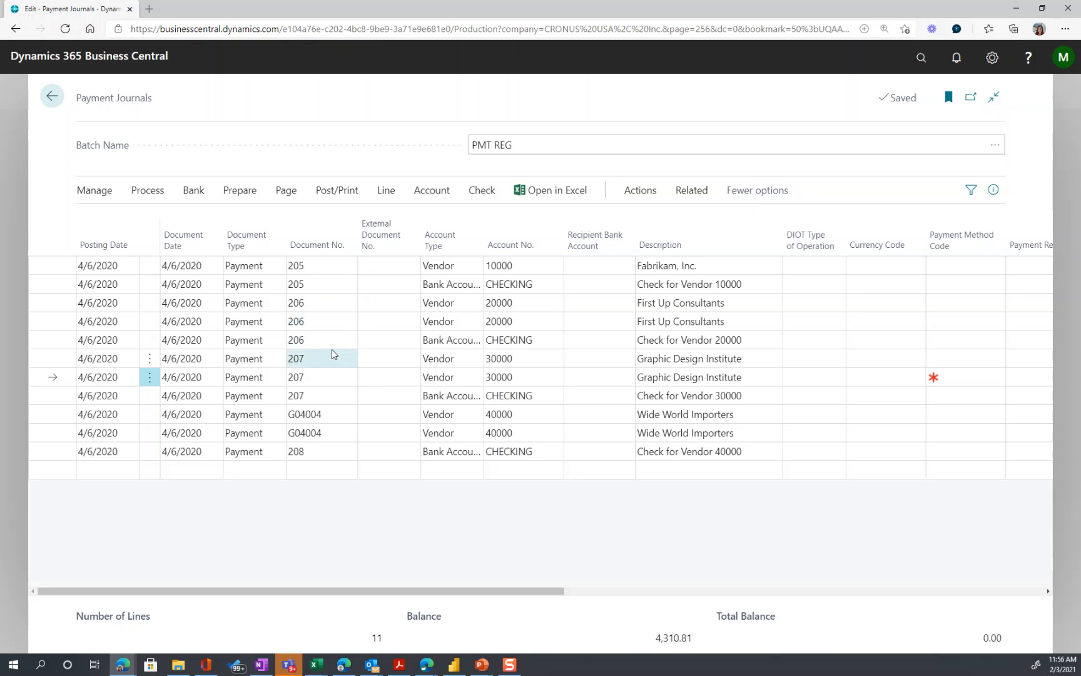
Step: Check the amounts and check-printed marks on the PMT REG journal lines, and post the journal
left_click_drag(410, 593, 930, 621)
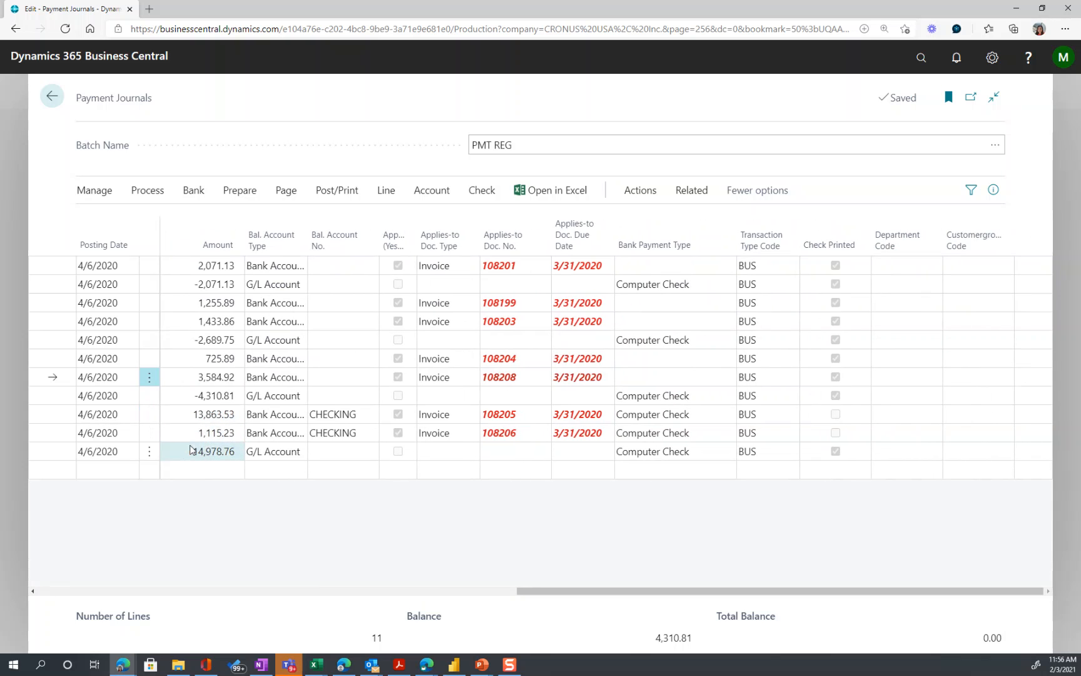
left_click(336, 192)
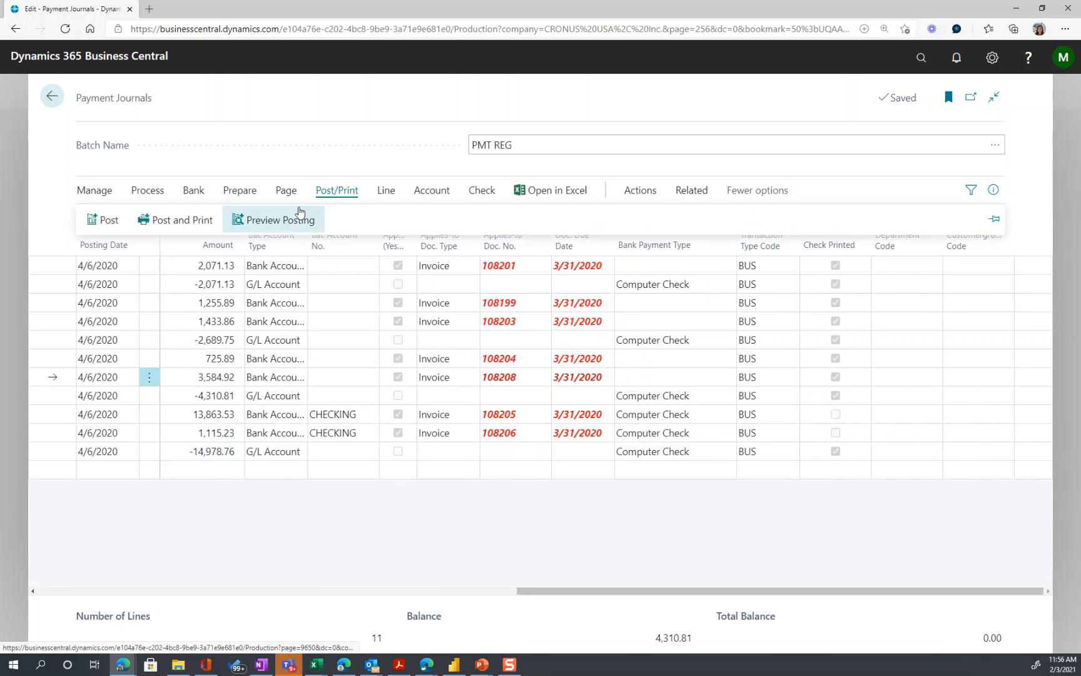
left_click(109, 223)
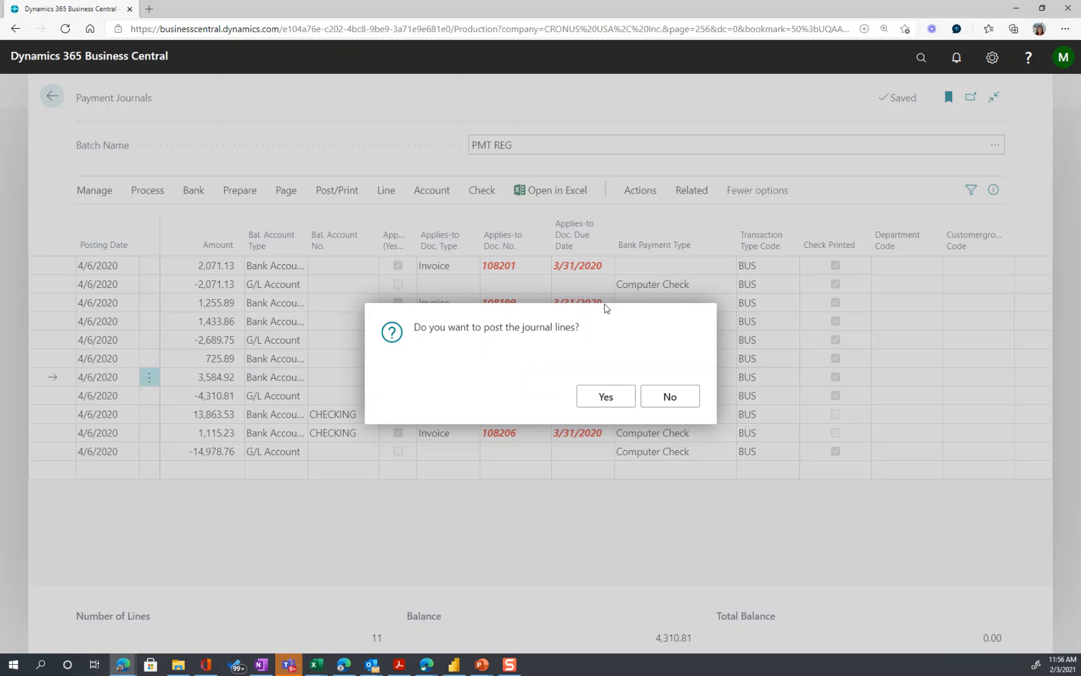
left_click(605, 396)
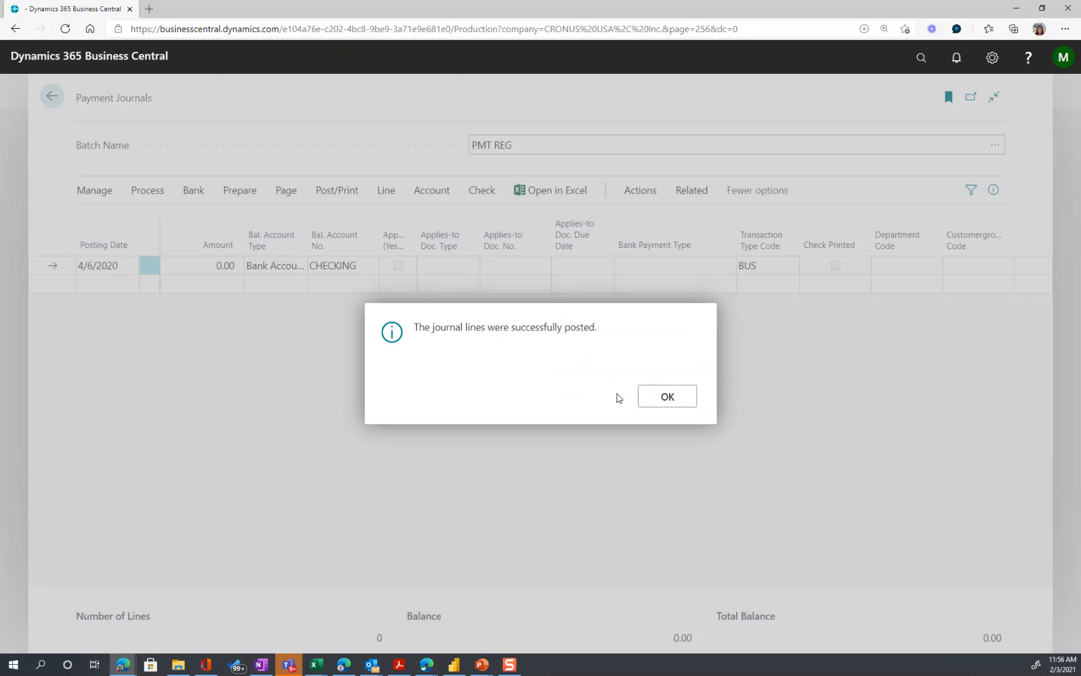
left_click(676, 396)
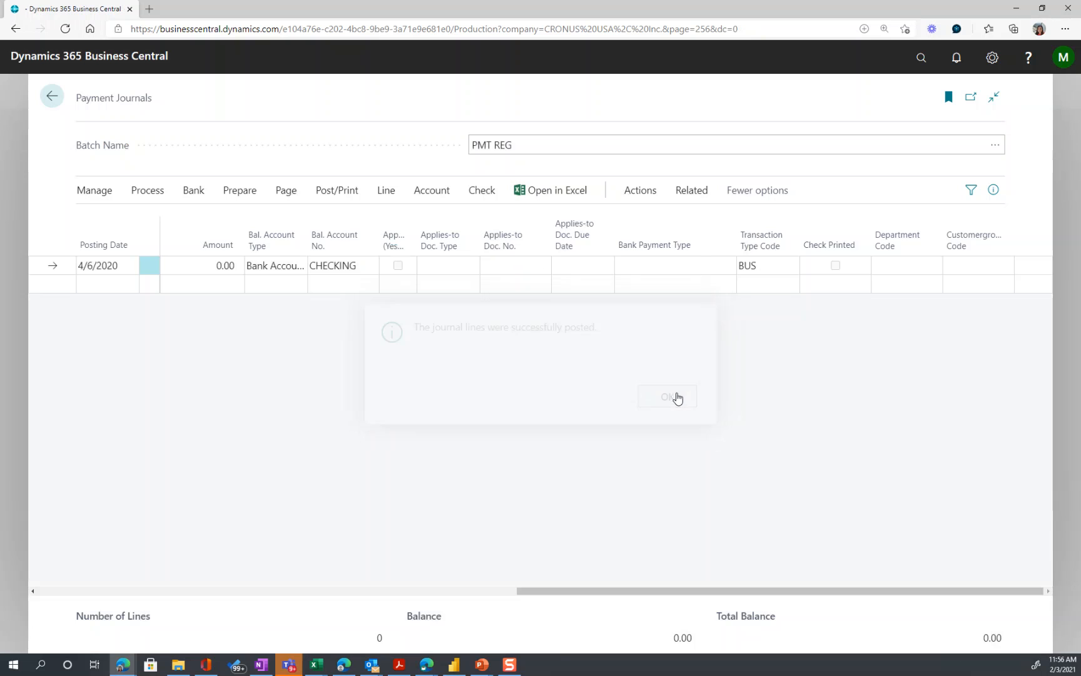